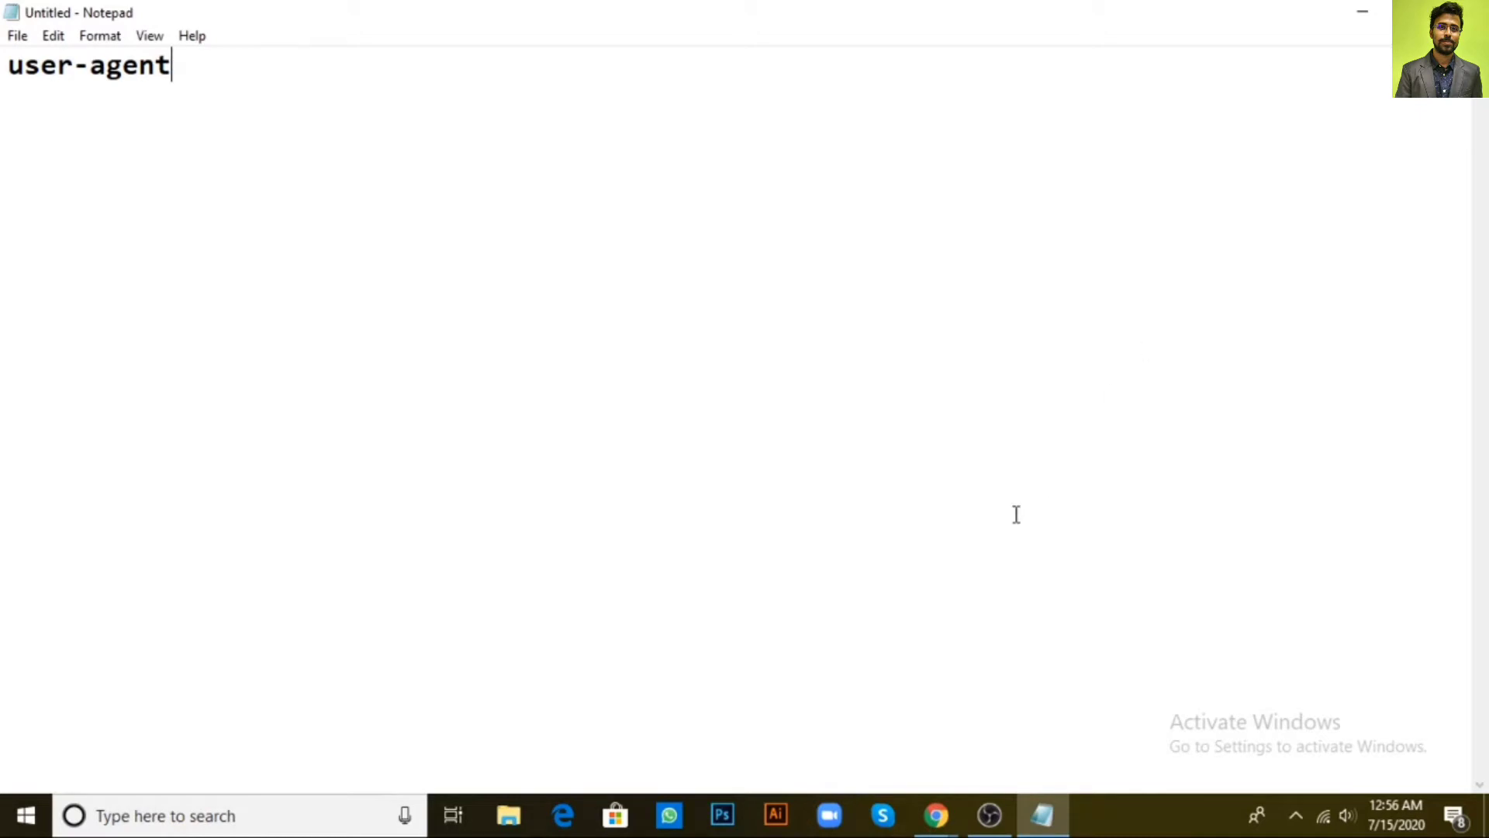
# Step: Switch to Chrome and search Google for "google crawlers" in a new tab
pyautogui.moveTo(938, 815)
pyautogui.click(834, 760)
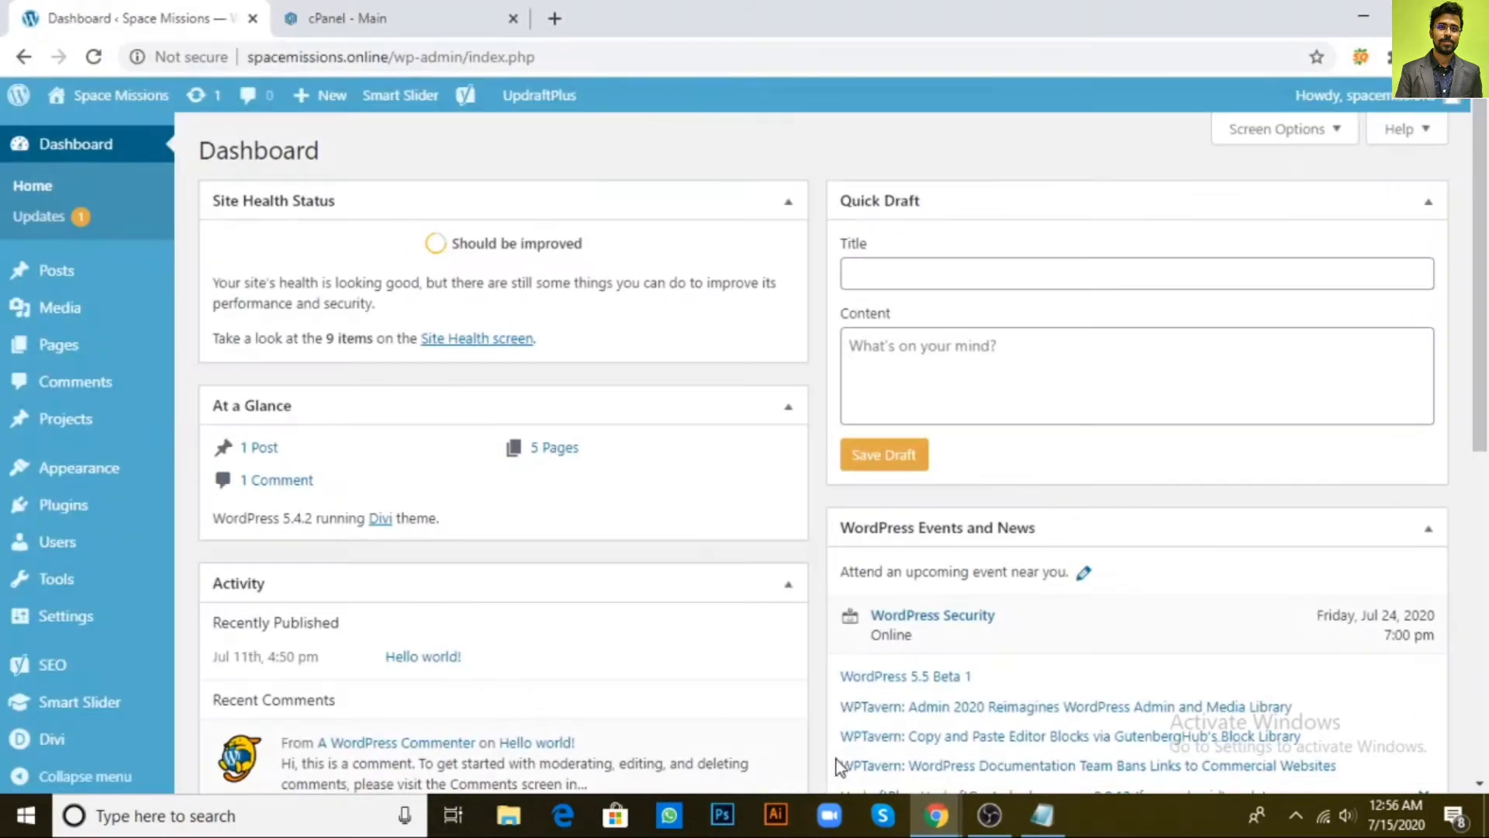
pyautogui.click(554, 18)
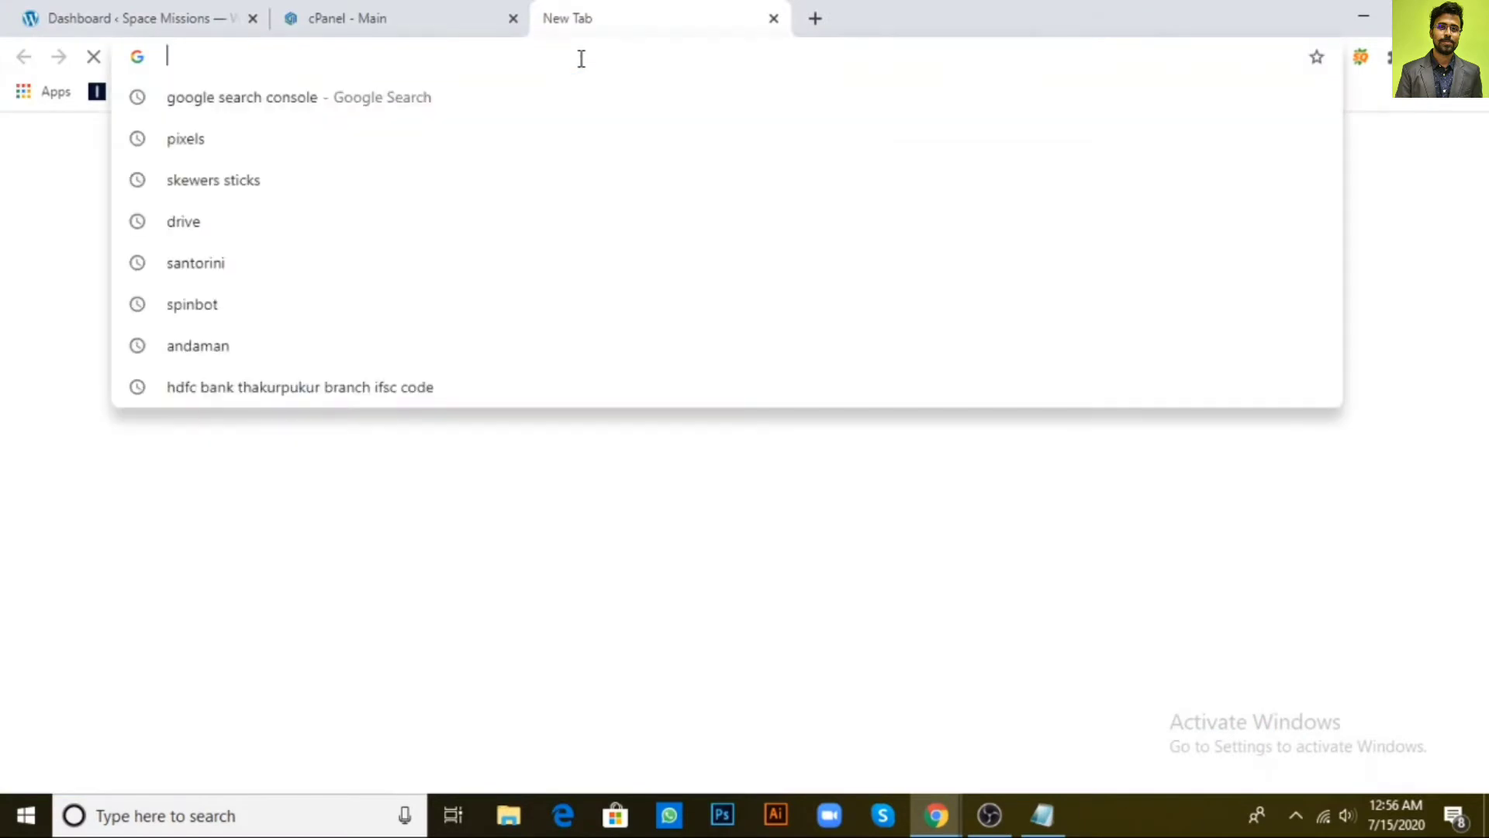
pyautogui.write('google c')
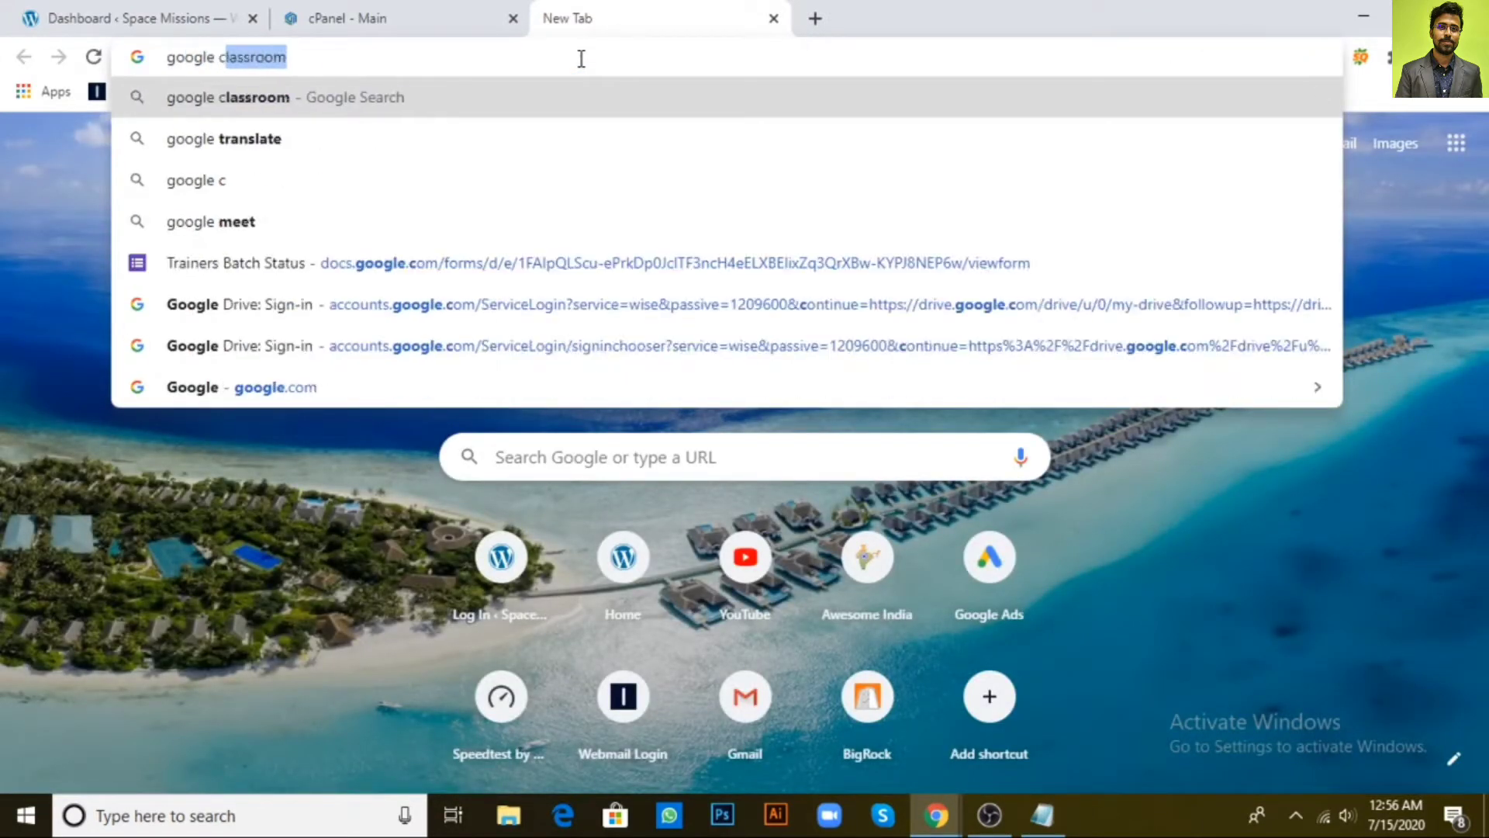
pyautogui.write('rawlers')
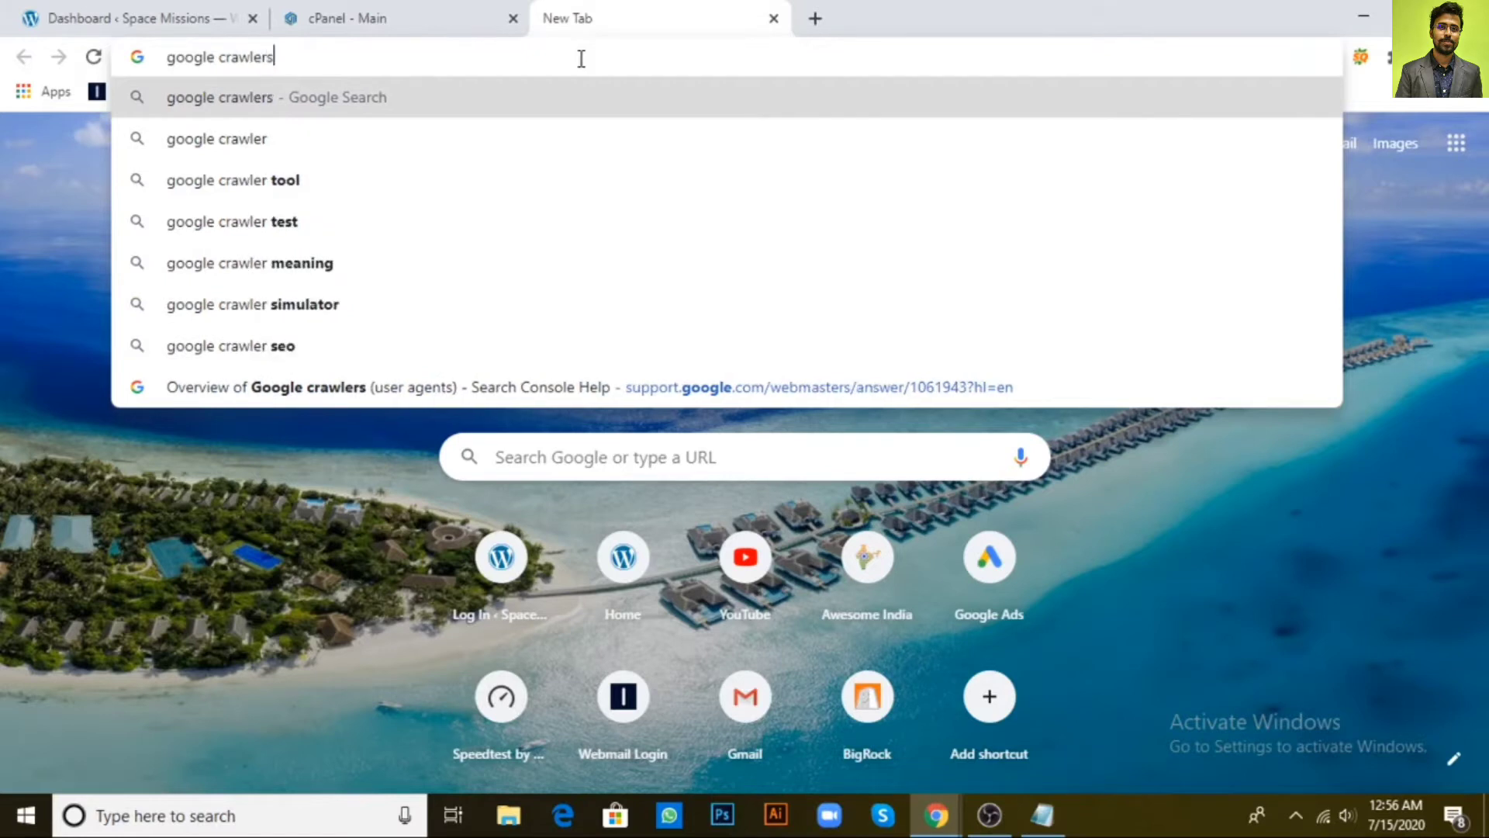
pyautogui.press('Return')
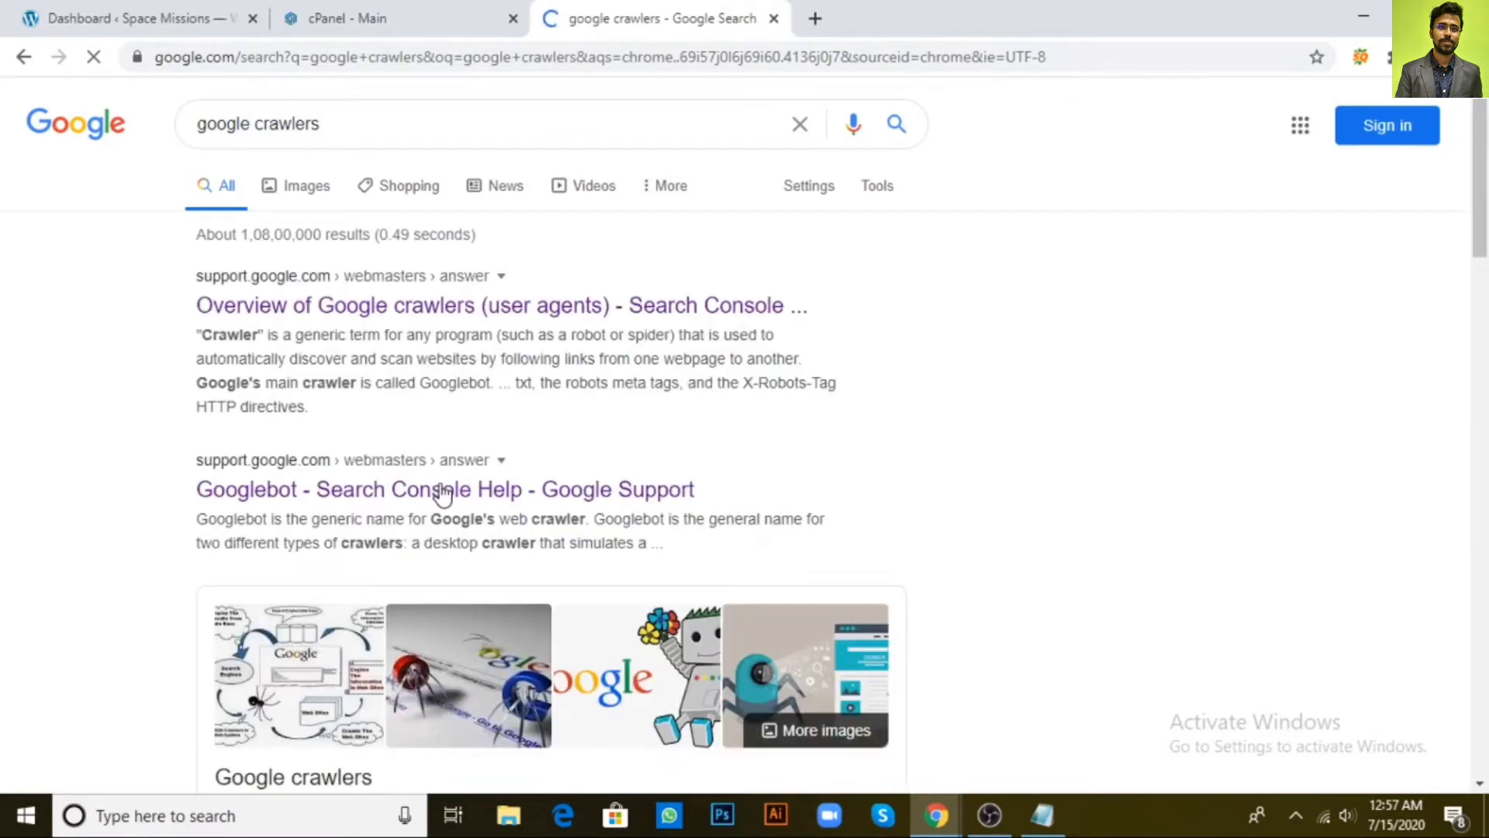
# Step: Open the "Overview of Google crawlers (user agents)" result and find its table of user agent tokens
pyautogui.click(481, 306)
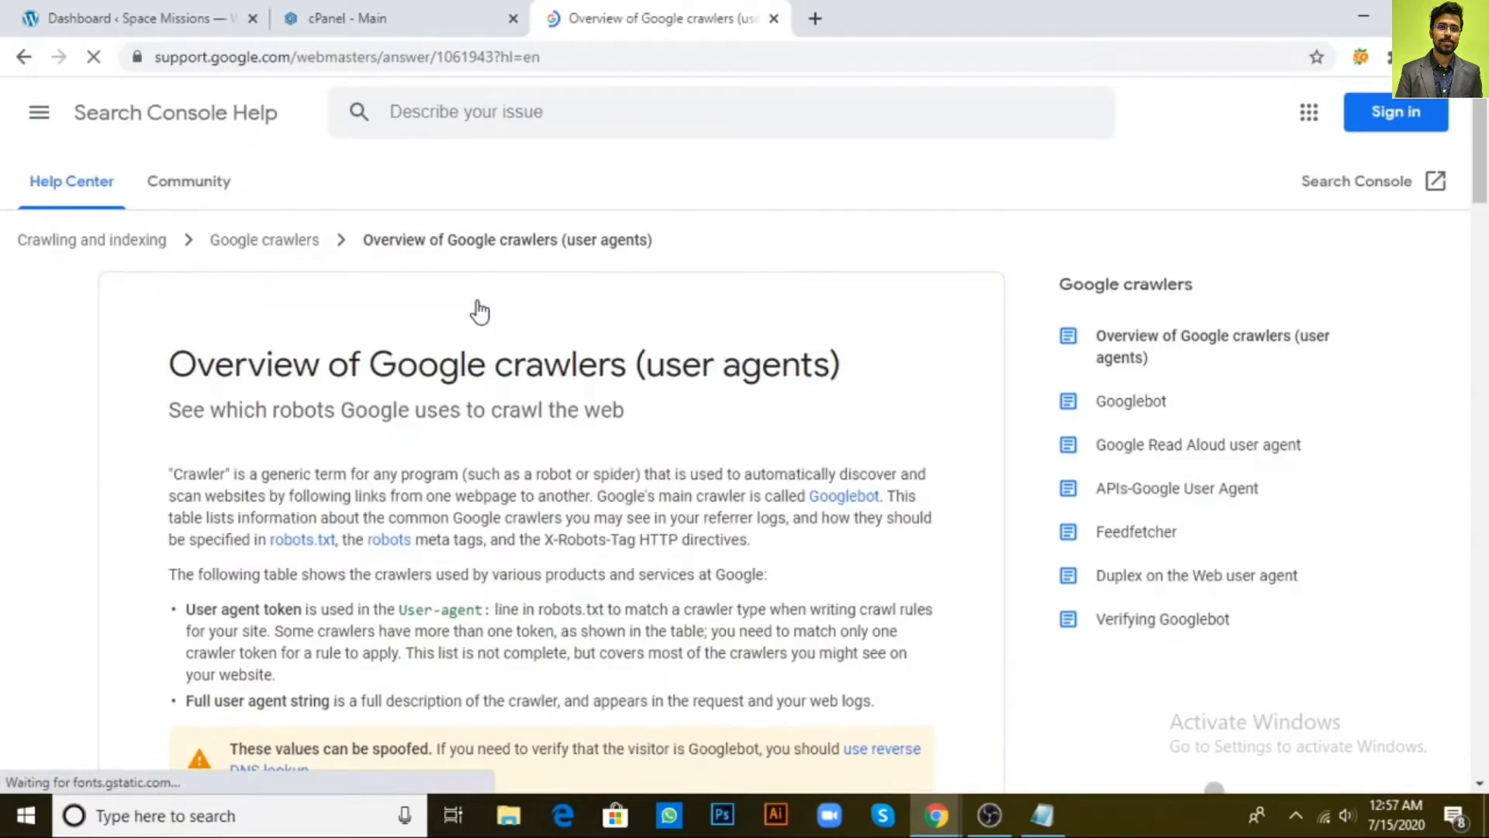
pyautogui.scroll(-7, 525, 396)
pyautogui.scroll(-1, 525, 397)
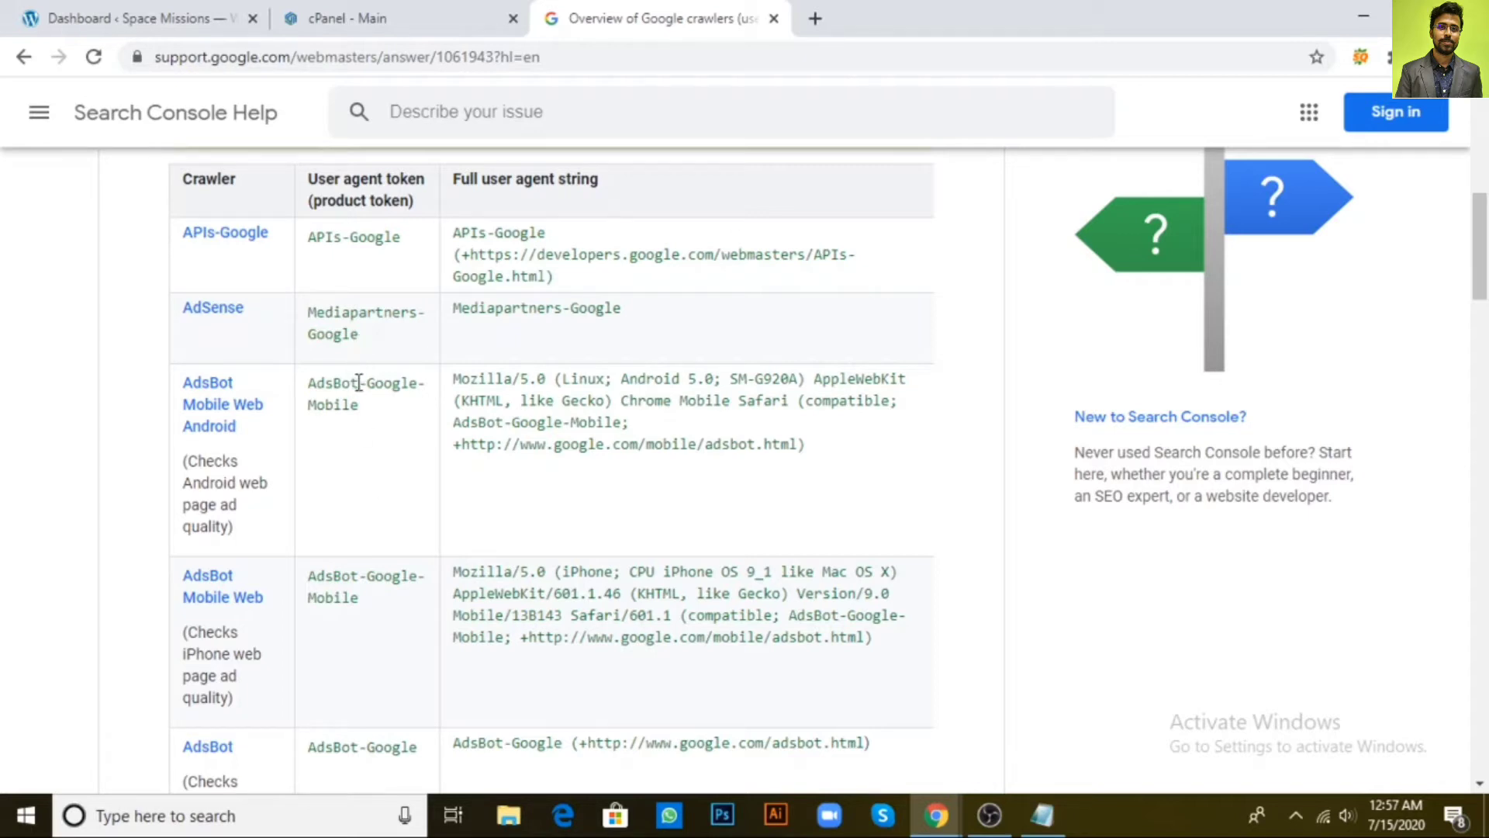
# Step: Switch to Notepad, complete the first line as "user-agent:" and add a second line "disallow:"
pyautogui.moveTo(781, 714); pyautogui.dragTo(995, 790)
pyautogui.click(1042, 815)
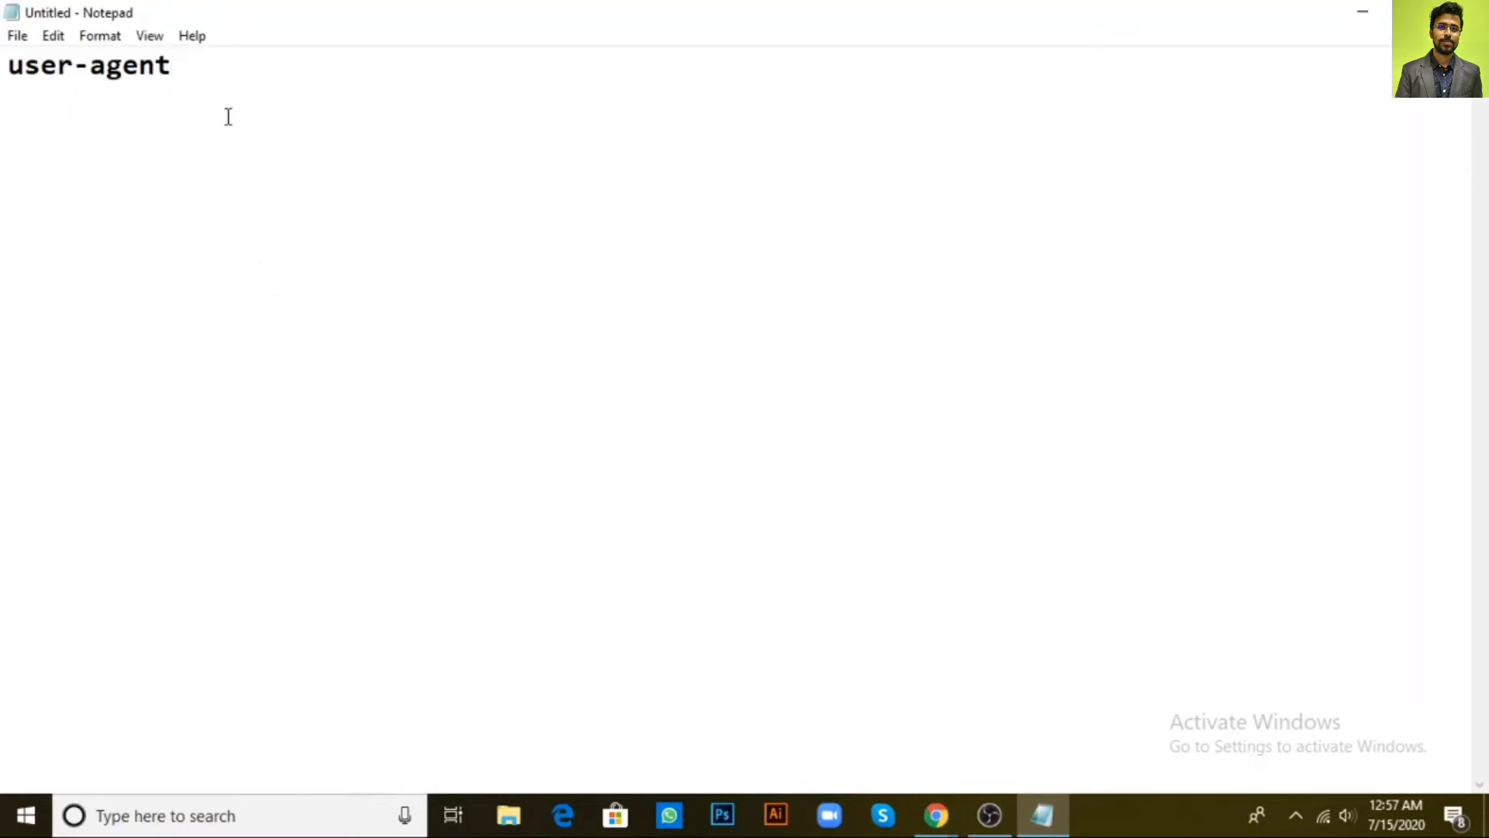
pyautogui.write(':')
pyautogui.press('Return')
pyautogui.write('disa')
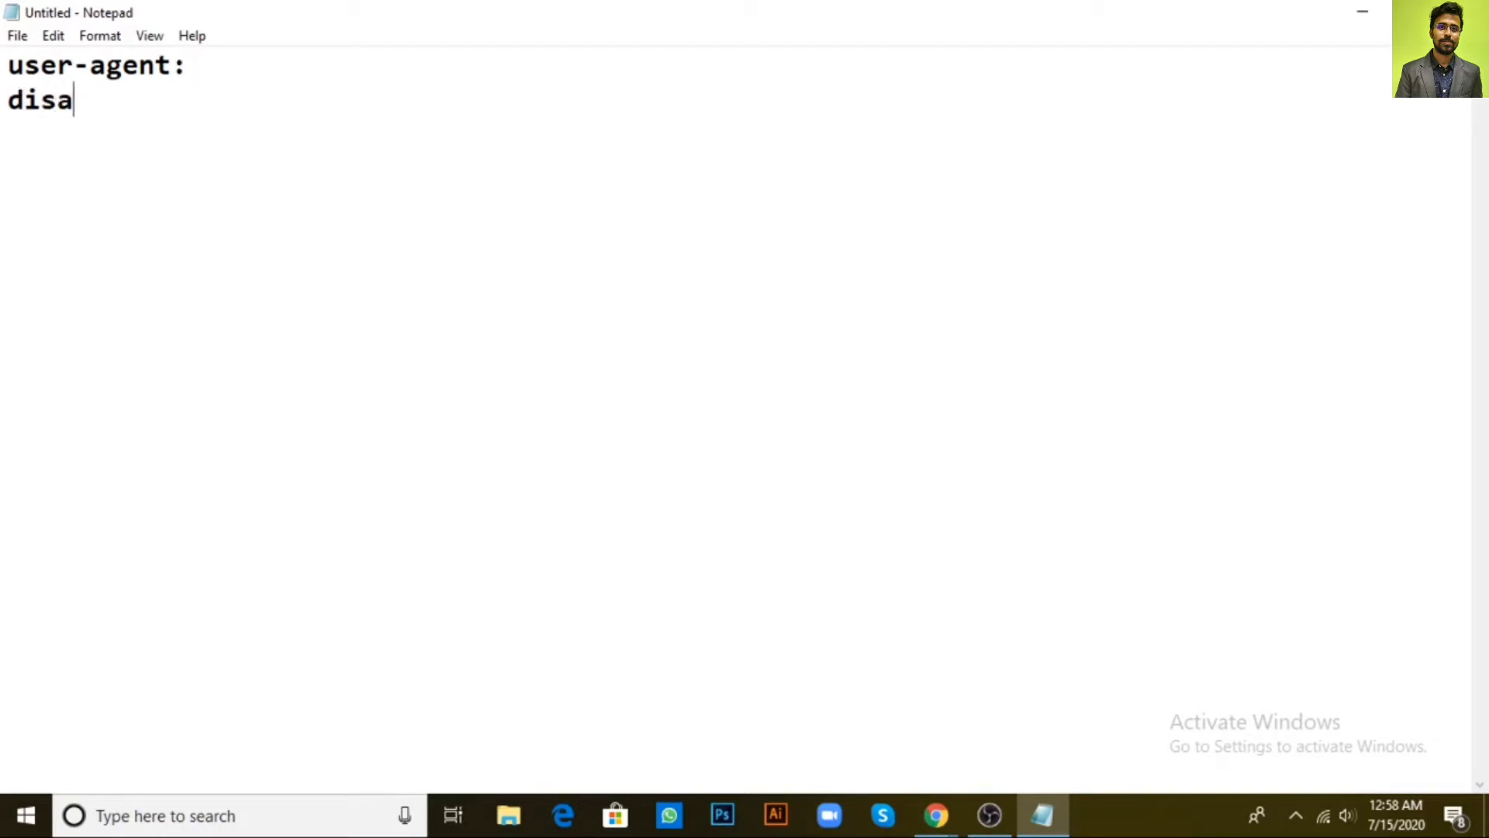
pyautogui.write('llow:')
# Step: Copy the APIs-Google token from the crawler table in Chrome and paste it after "user-agent:" in Notepad
pyautogui.click(287, 70)
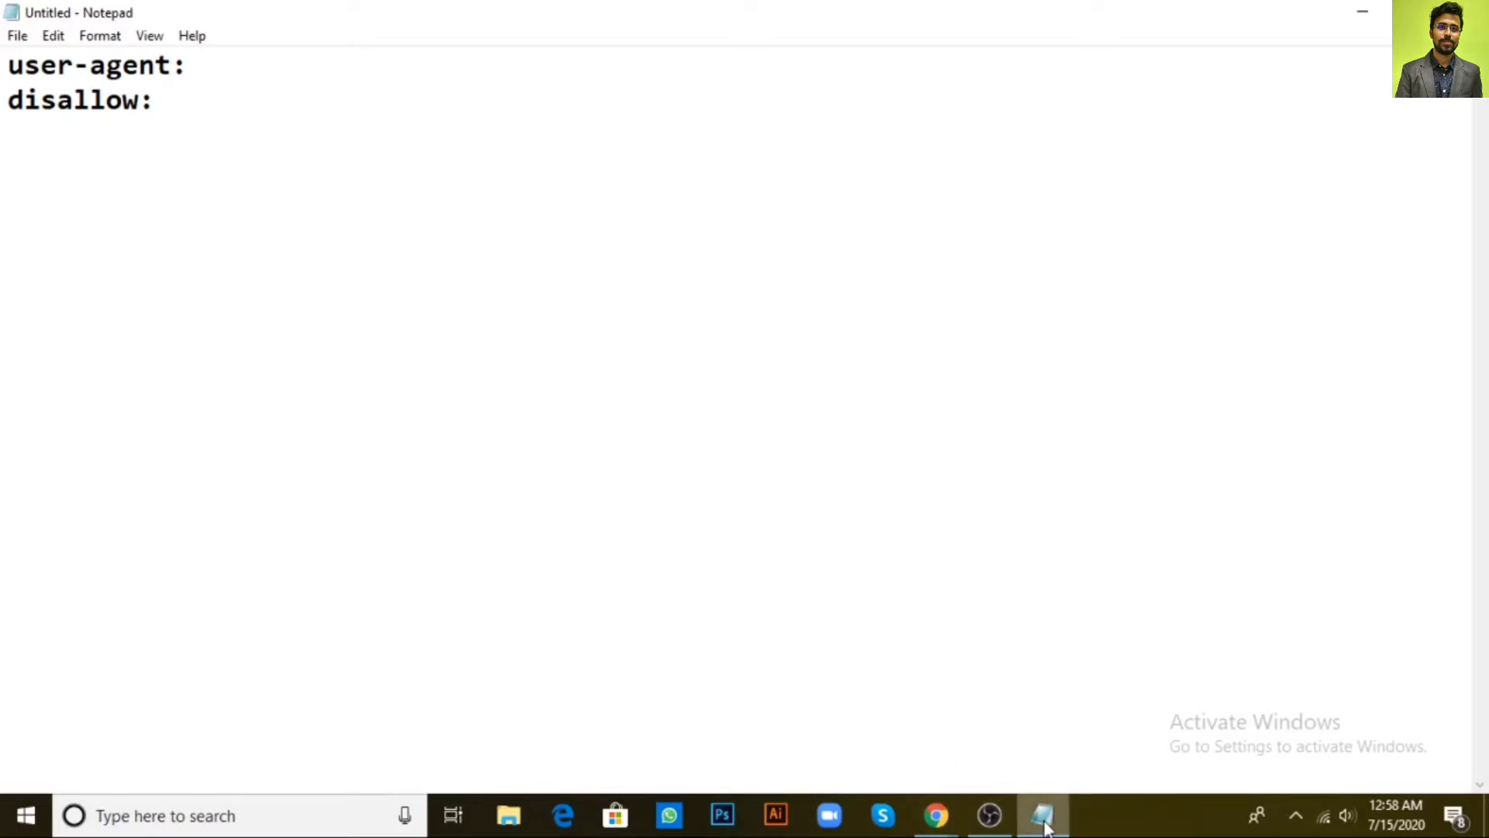
pyautogui.click(937, 815)
pyautogui.click(813, 760)
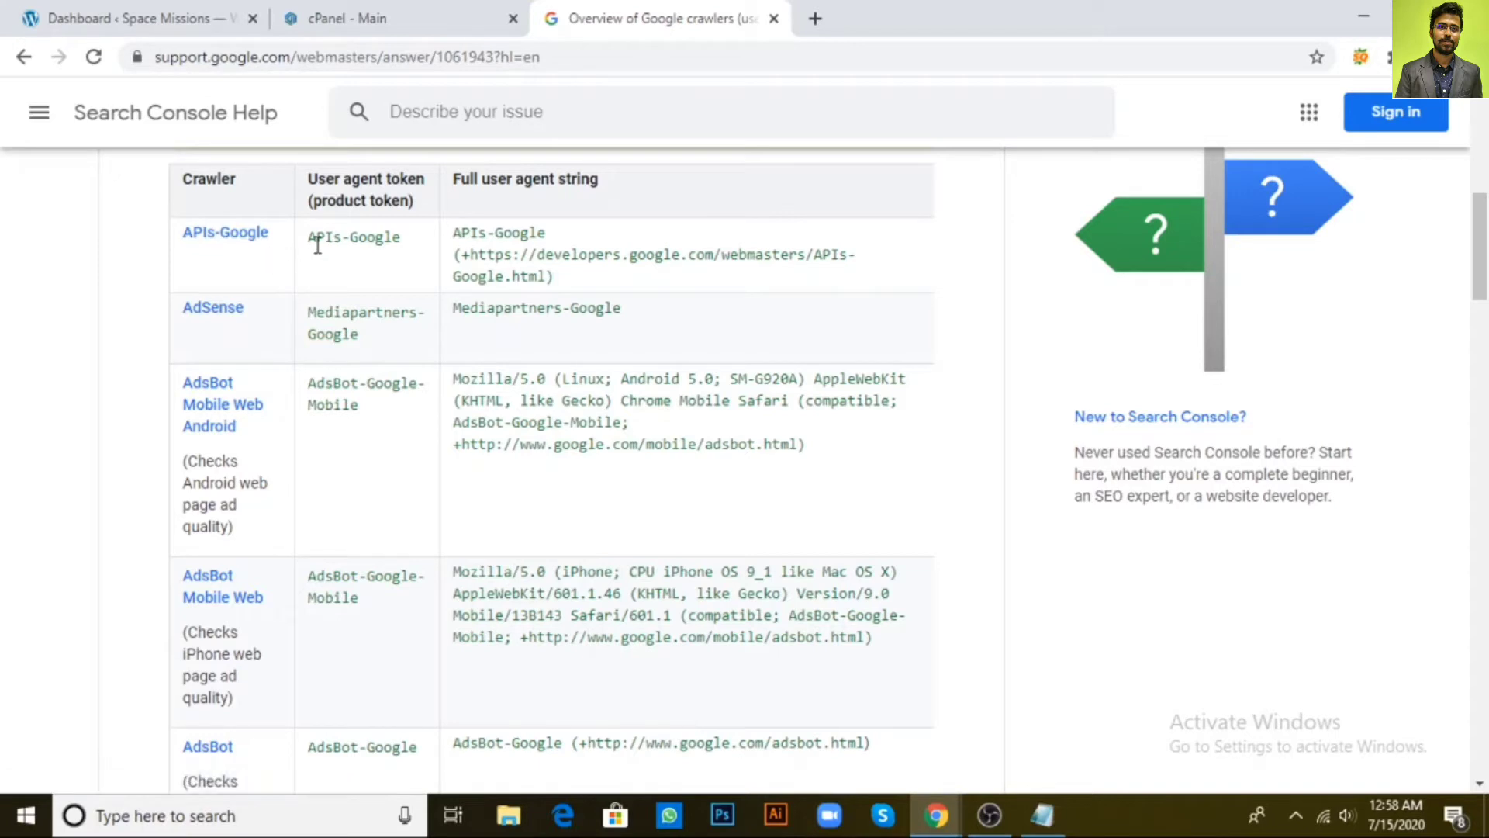
pyautogui.moveTo(312, 238); pyautogui.dragTo(404, 243)
pyautogui.hotkey('ctrl', 'c')
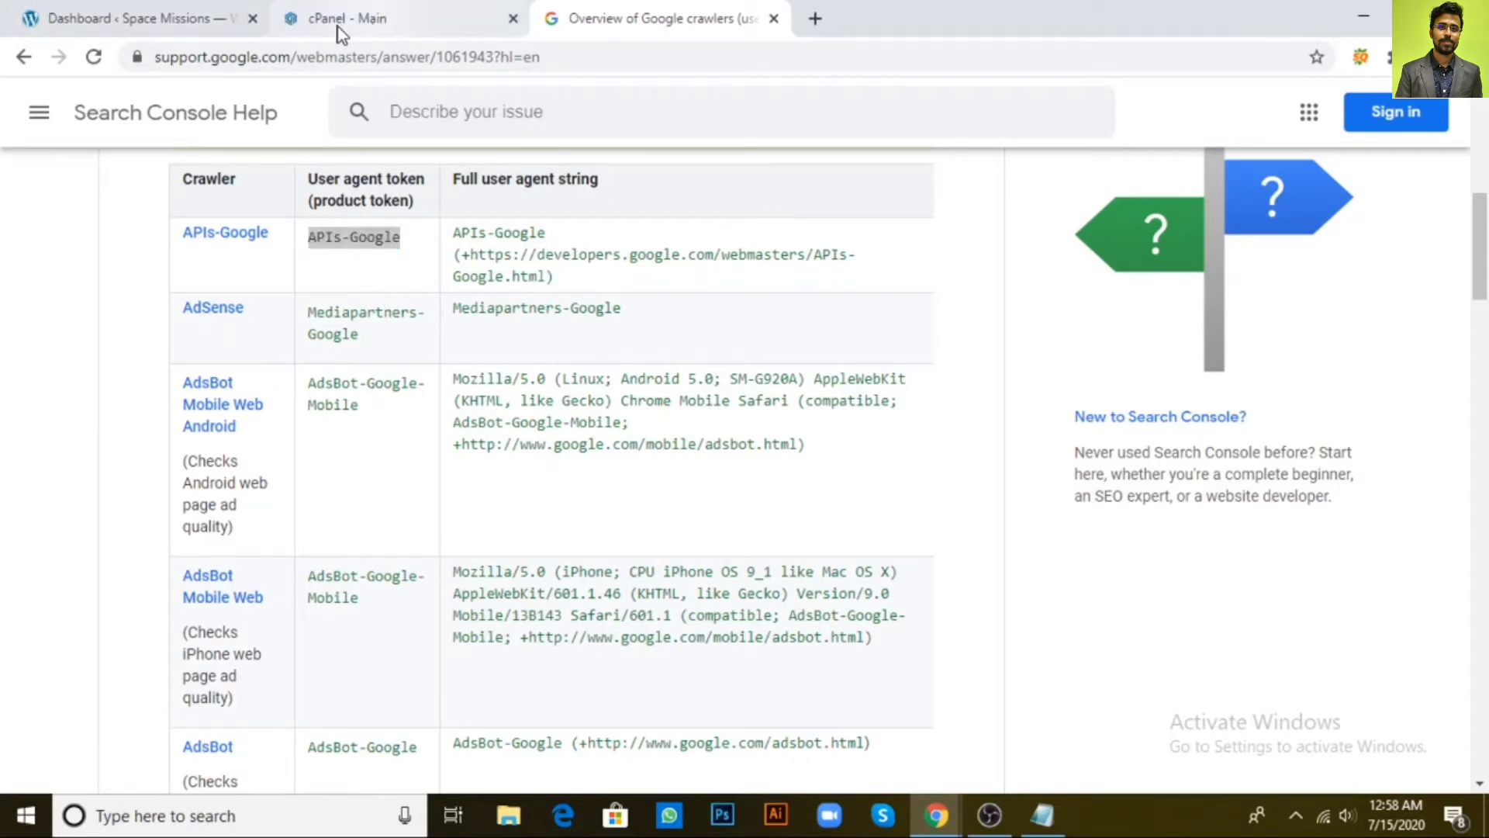
pyautogui.click(403, 18)
pyautogui.click(158, 22)
pyautogui.click(643, 21)
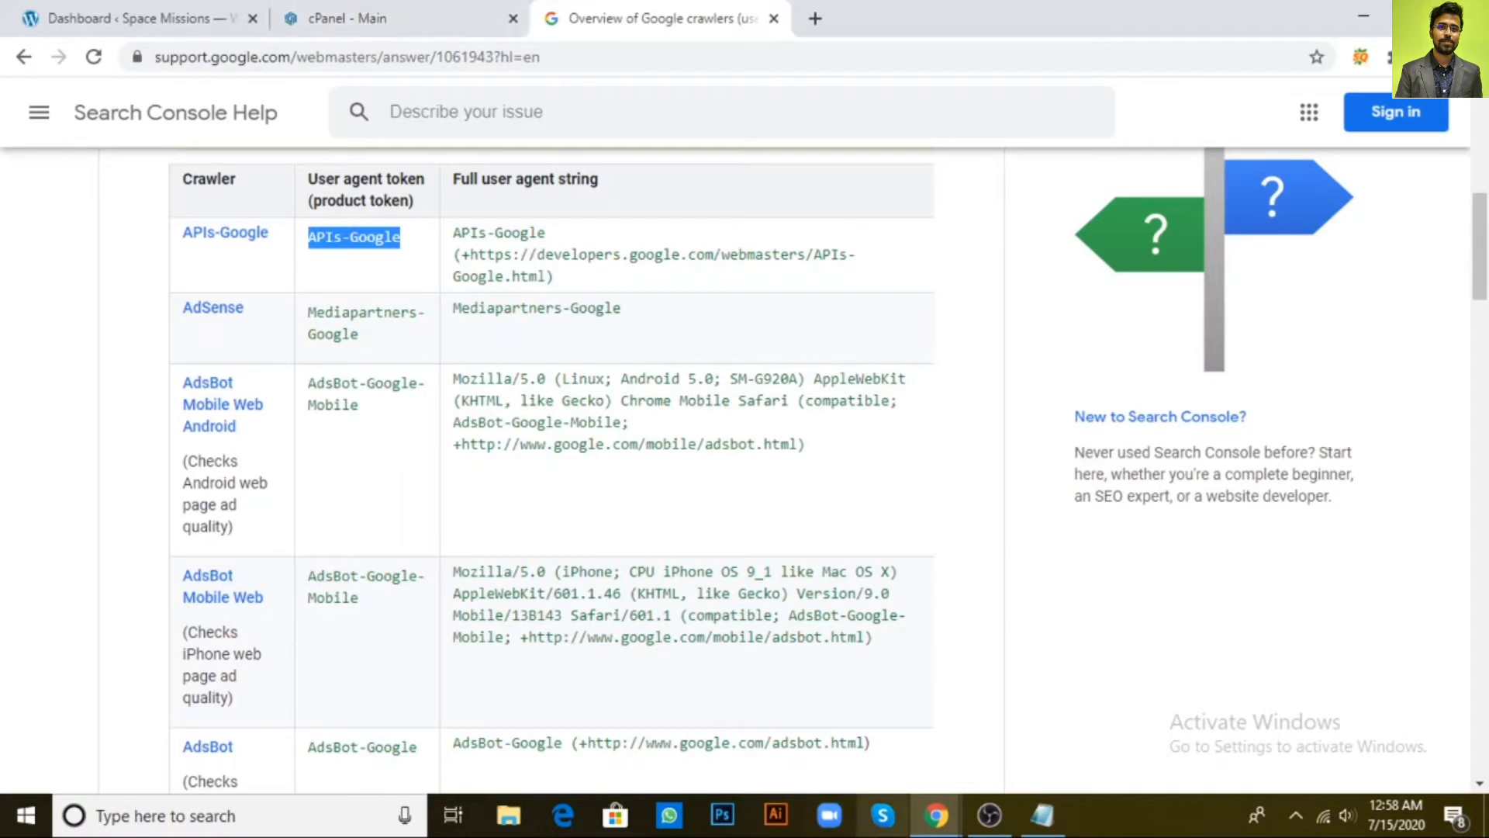
pyautogui.click(1046, 816)
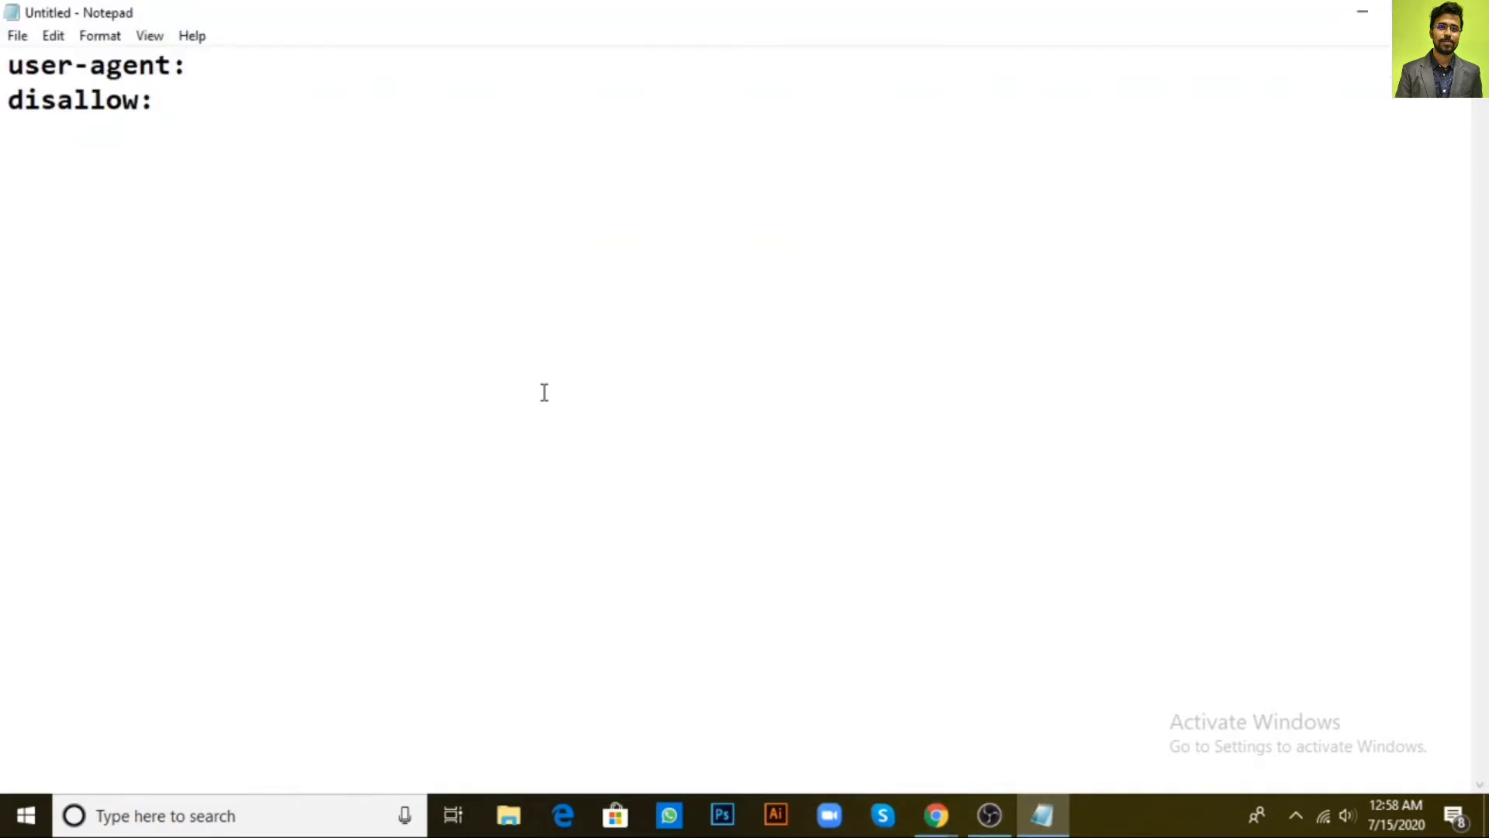
pyautogui.hotkey('ctrl', 'v')
# Step: Set the disallow path of the APIs-Google rule to /view-cart
pyautogui.click(191, 100)
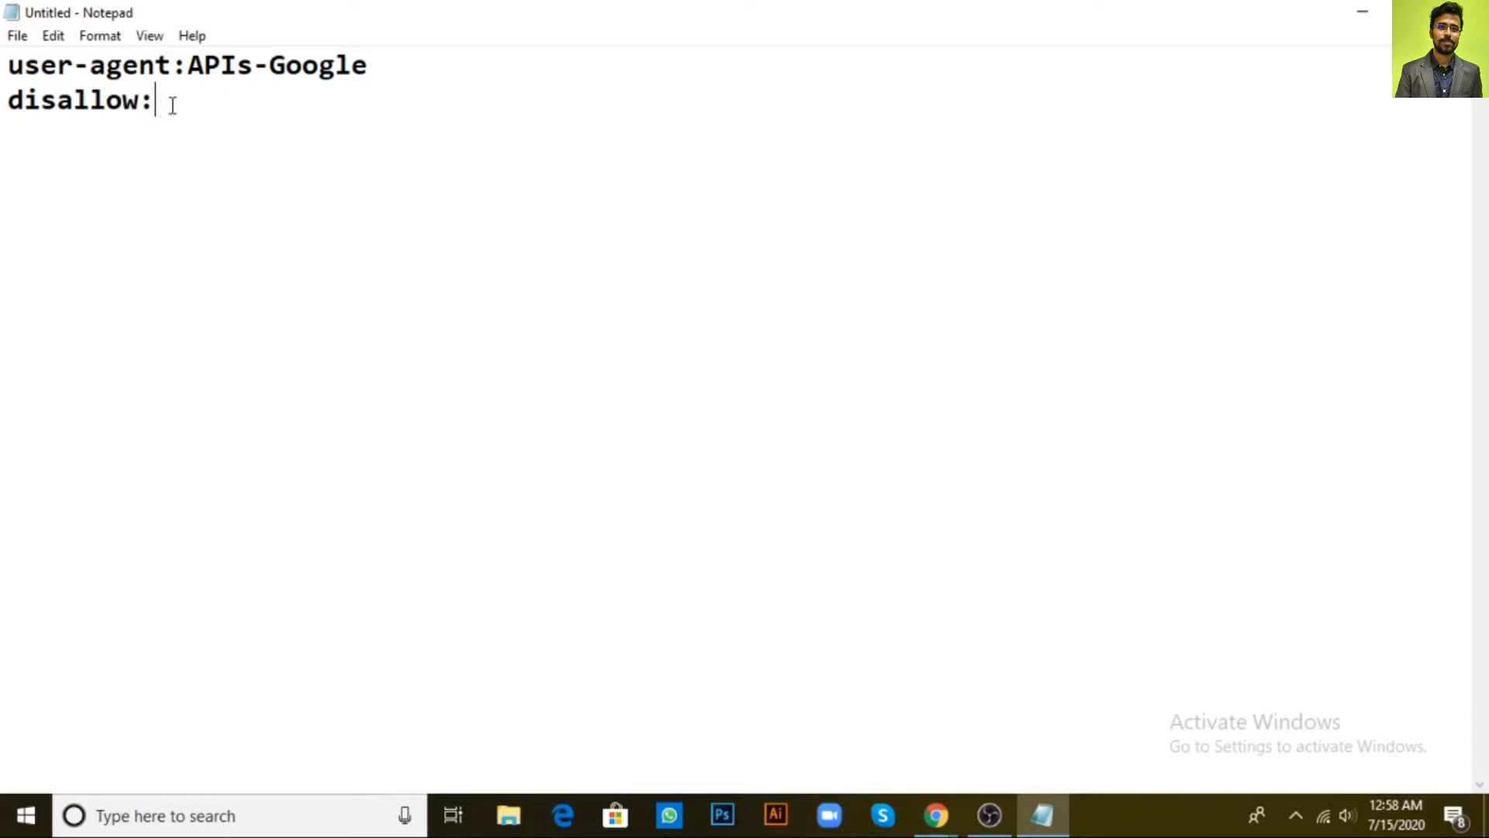
pyautogui.moveTo(189, 67); pyautogui.dragTo(385, 71)
pyautogui.click(385, 70)
pyautogui.click(215, 106)
pyautogui.write('/view-cart')
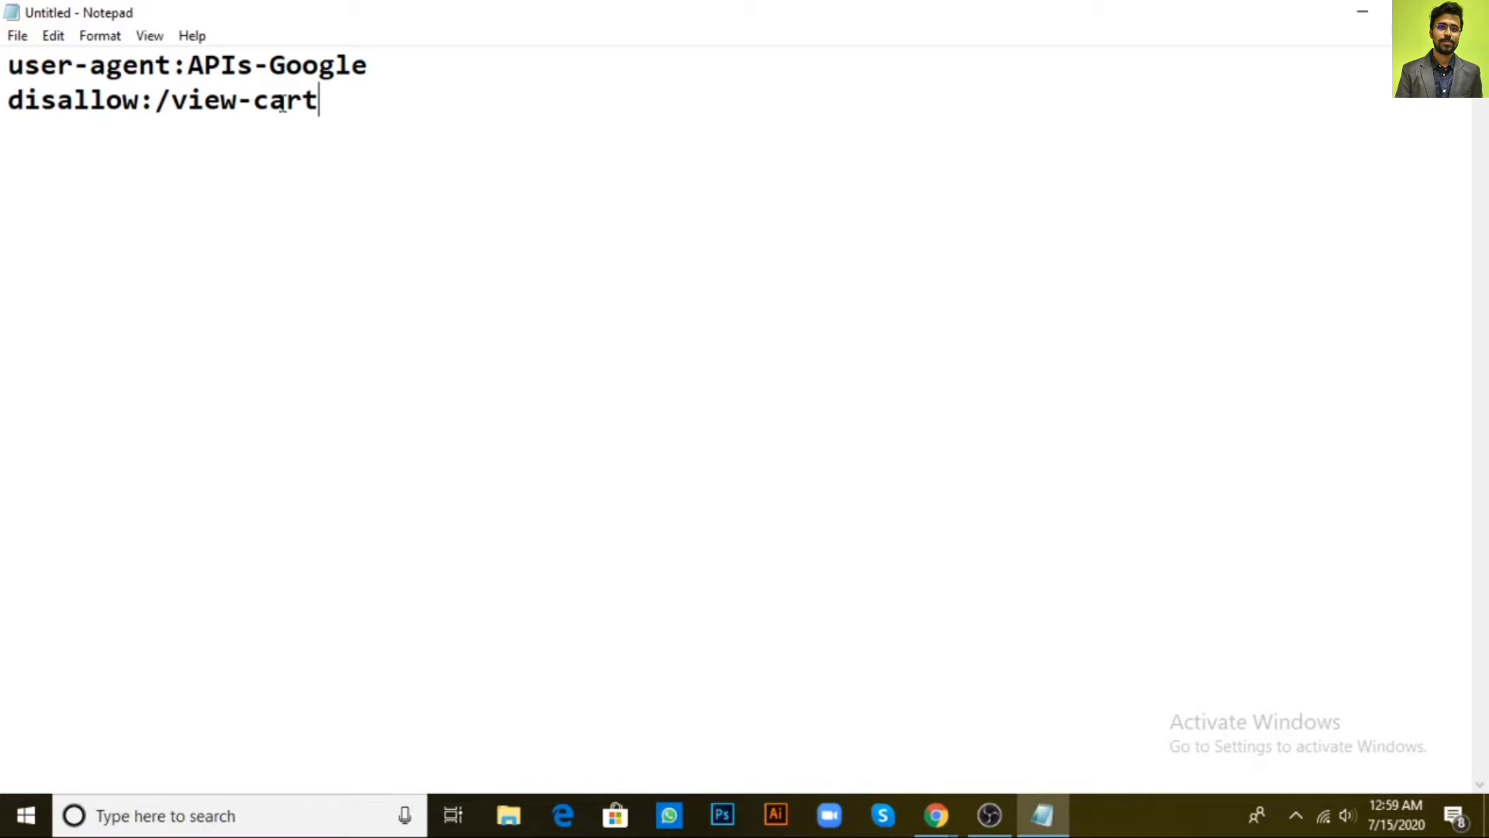
pyautogui.moveTo(156, 99); pyautogui.dragTo(332, 106)
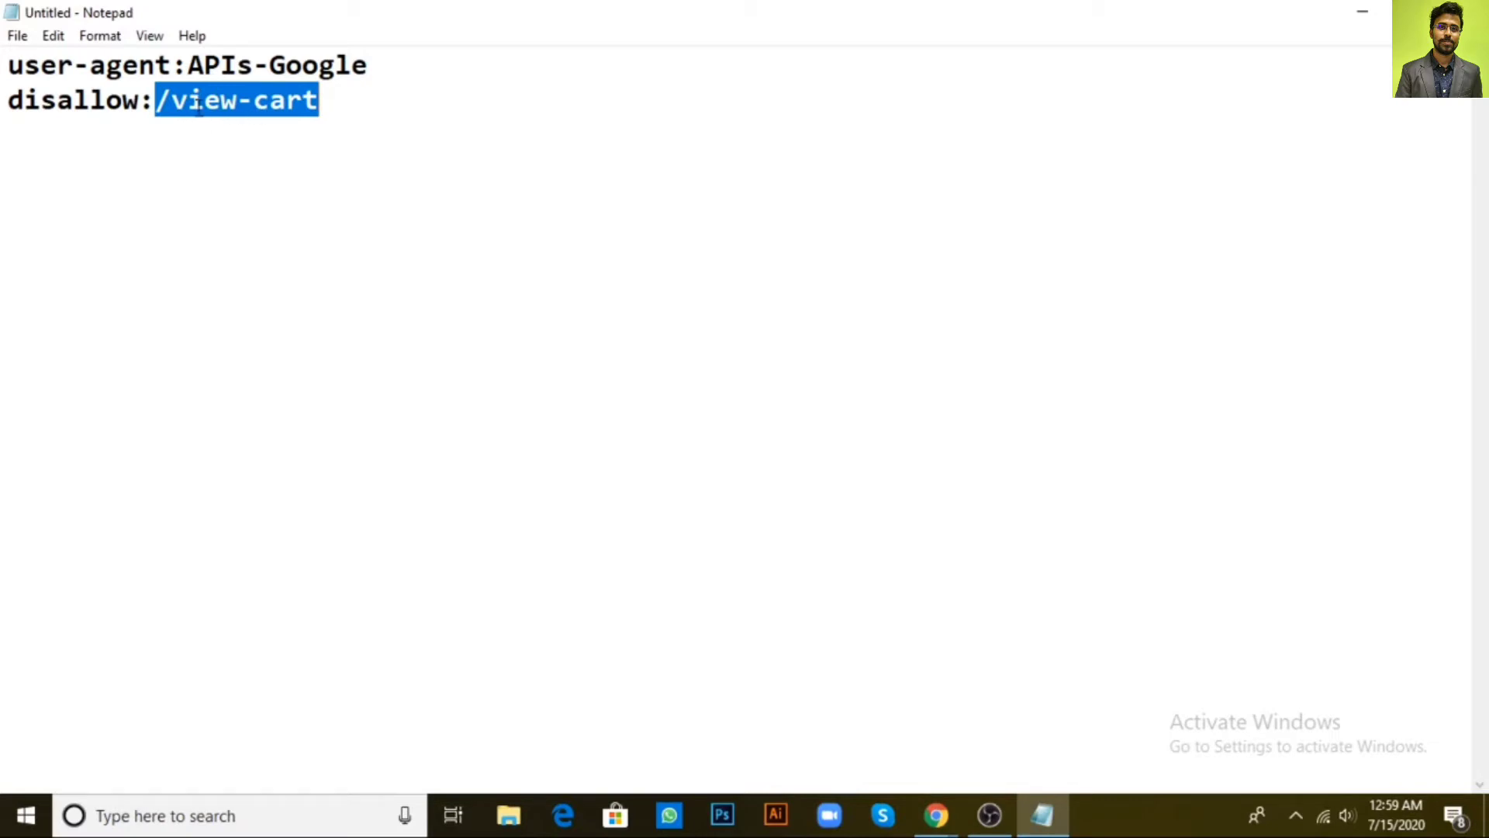
pyautogui.click(365, 106)
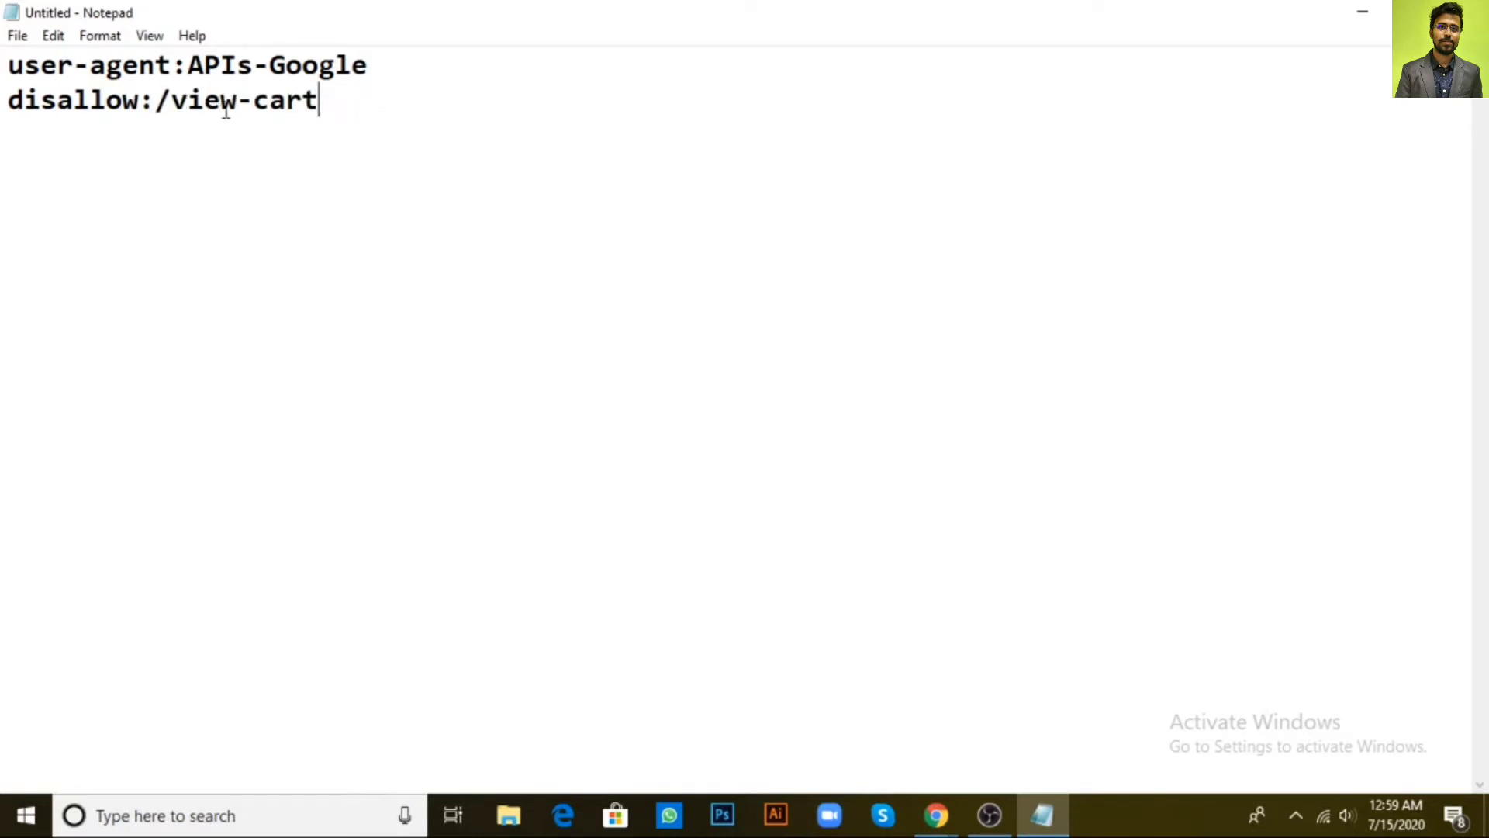
# Step: Duplicate the two-line APIs-Google rule below the original, leaving two blank lines between the blocks
pyautogui.moveTo(318, 100); pyautogui.dragTo(4, 66)
pyautogui.hotkey('ctrl', 'c')
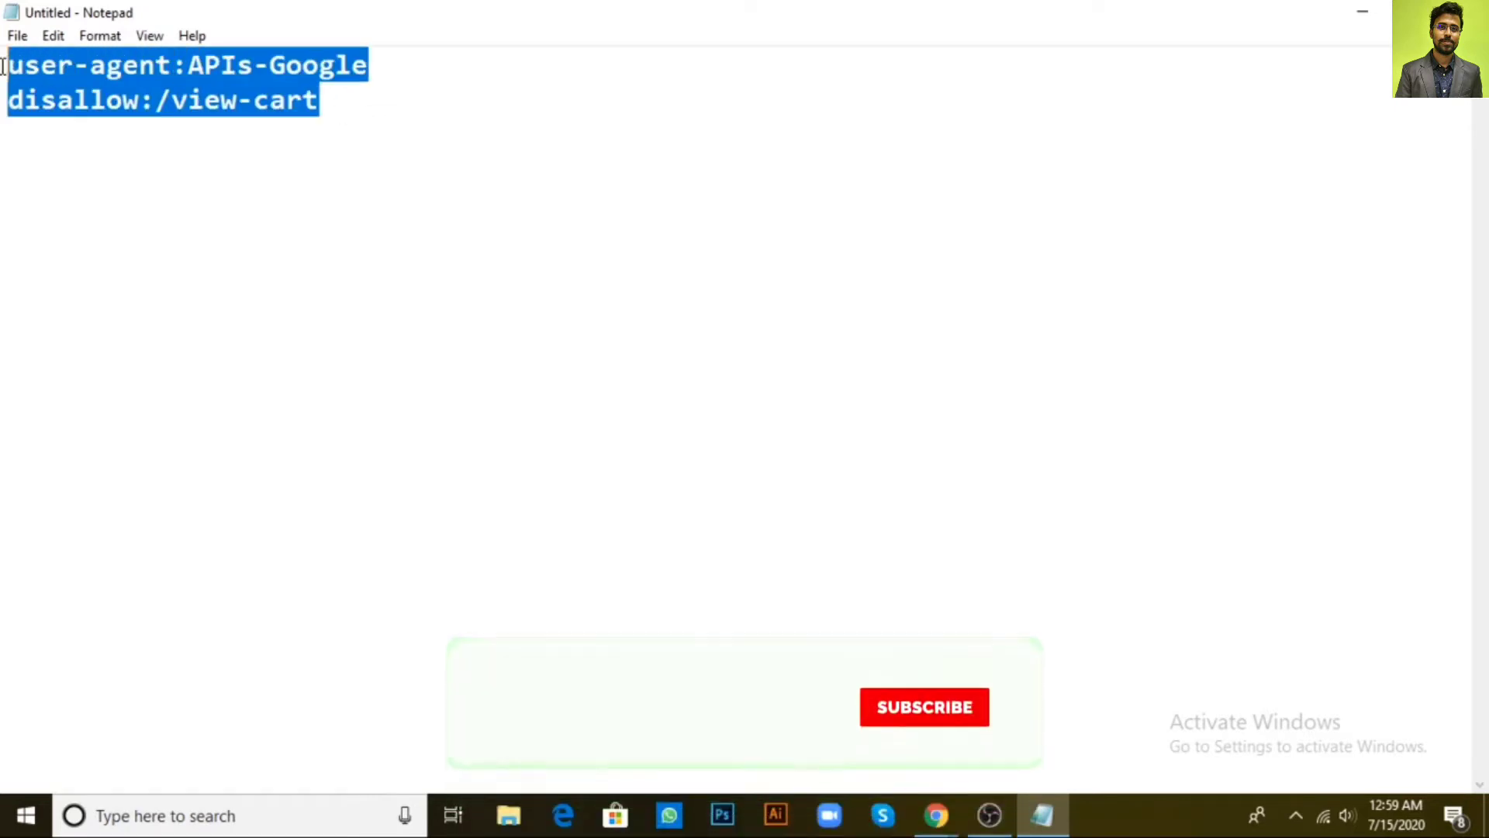
pyautogui.click(396, 100)
pyautogui.press('Return')
pyautogui.press('Return')
pyautogui.hotkey('ctrl', 'v')
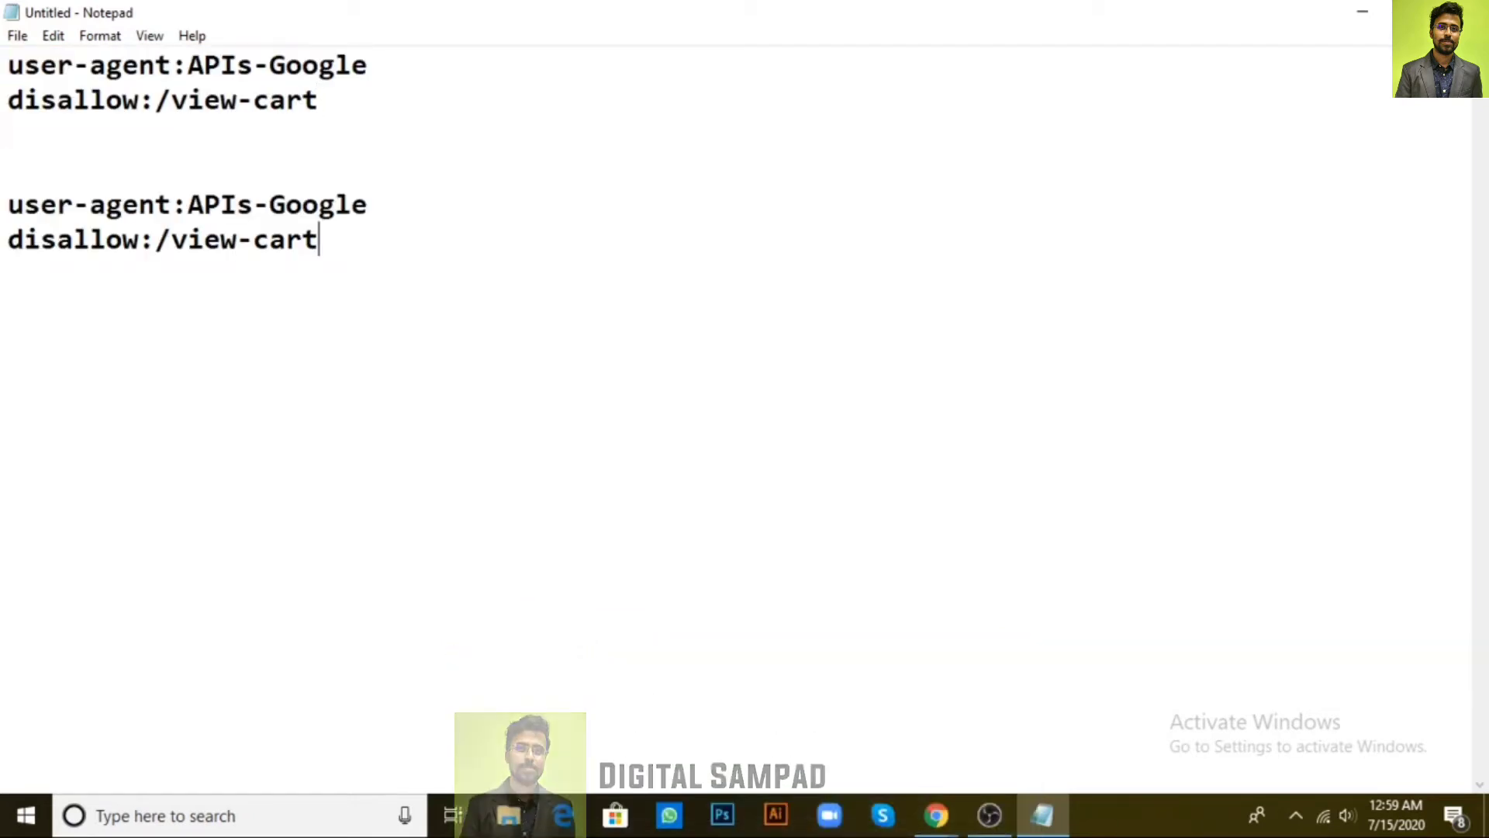
# Step: Replace the user agent in the second block with the Mediapartners-Google token copied from Chrome's crawler table
pyautogui.moveTo(189, 203); pyautogui.dragTo(381, 205)
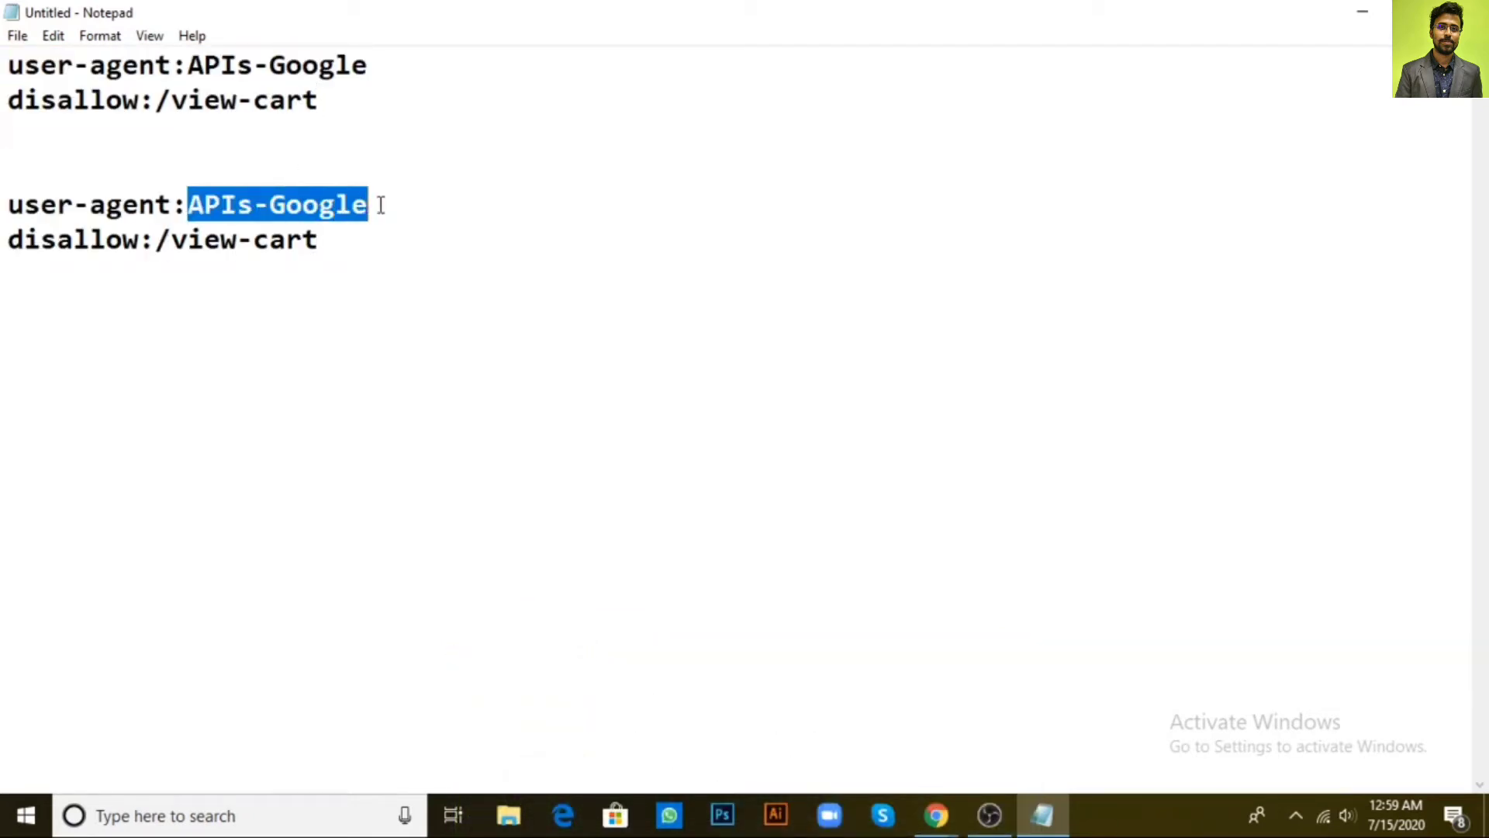
pyautogui.hotkey('alt', 'Tab')
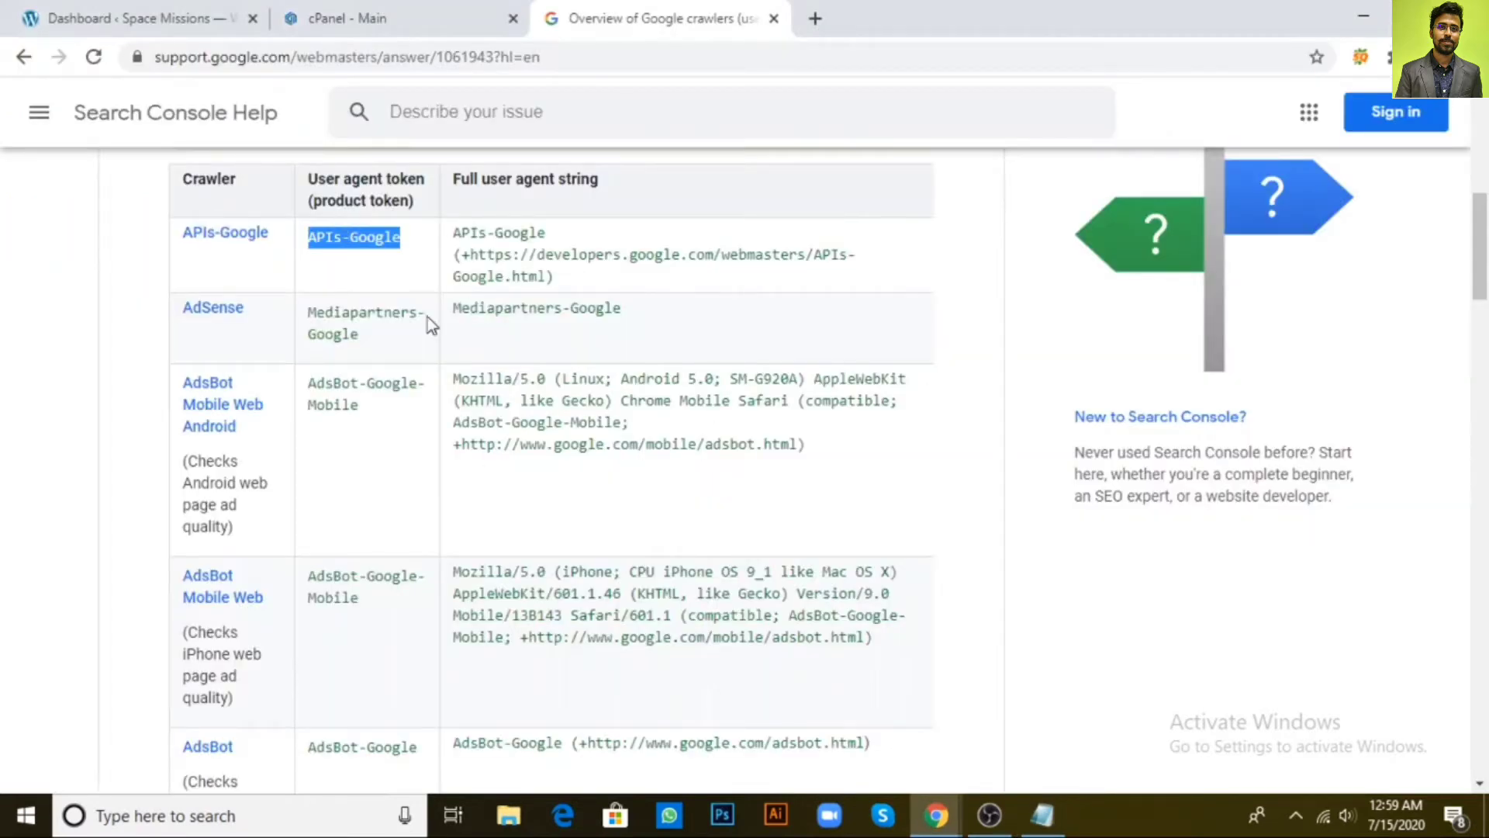
pyautogui.moveTo(374, 341); pyautogui.dragTo(310, 311)
pyautogui.hotkey('ctrl', 'c')
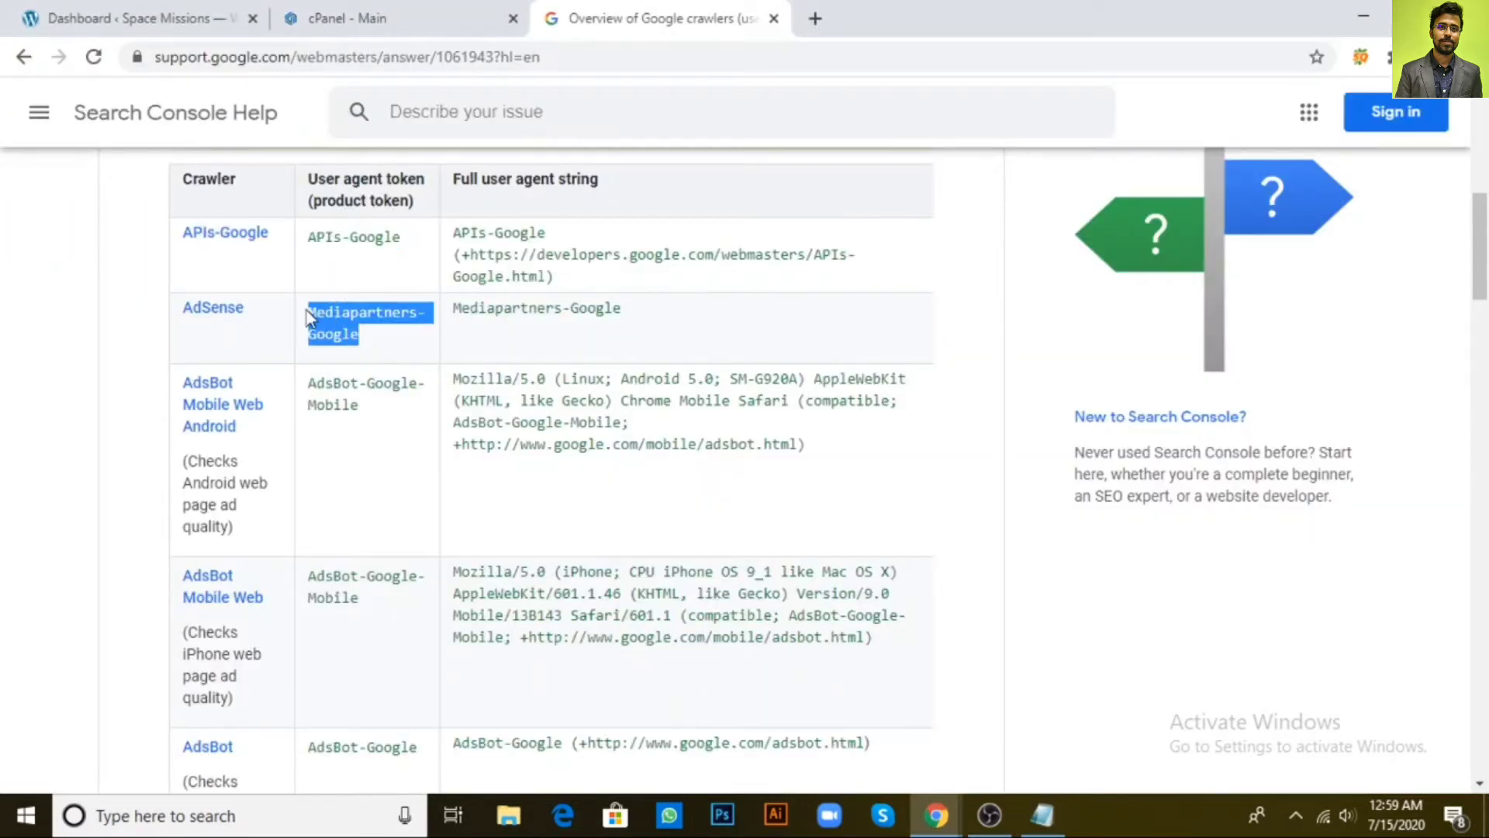
pyautogui.hotkey('alt', 'Tab')
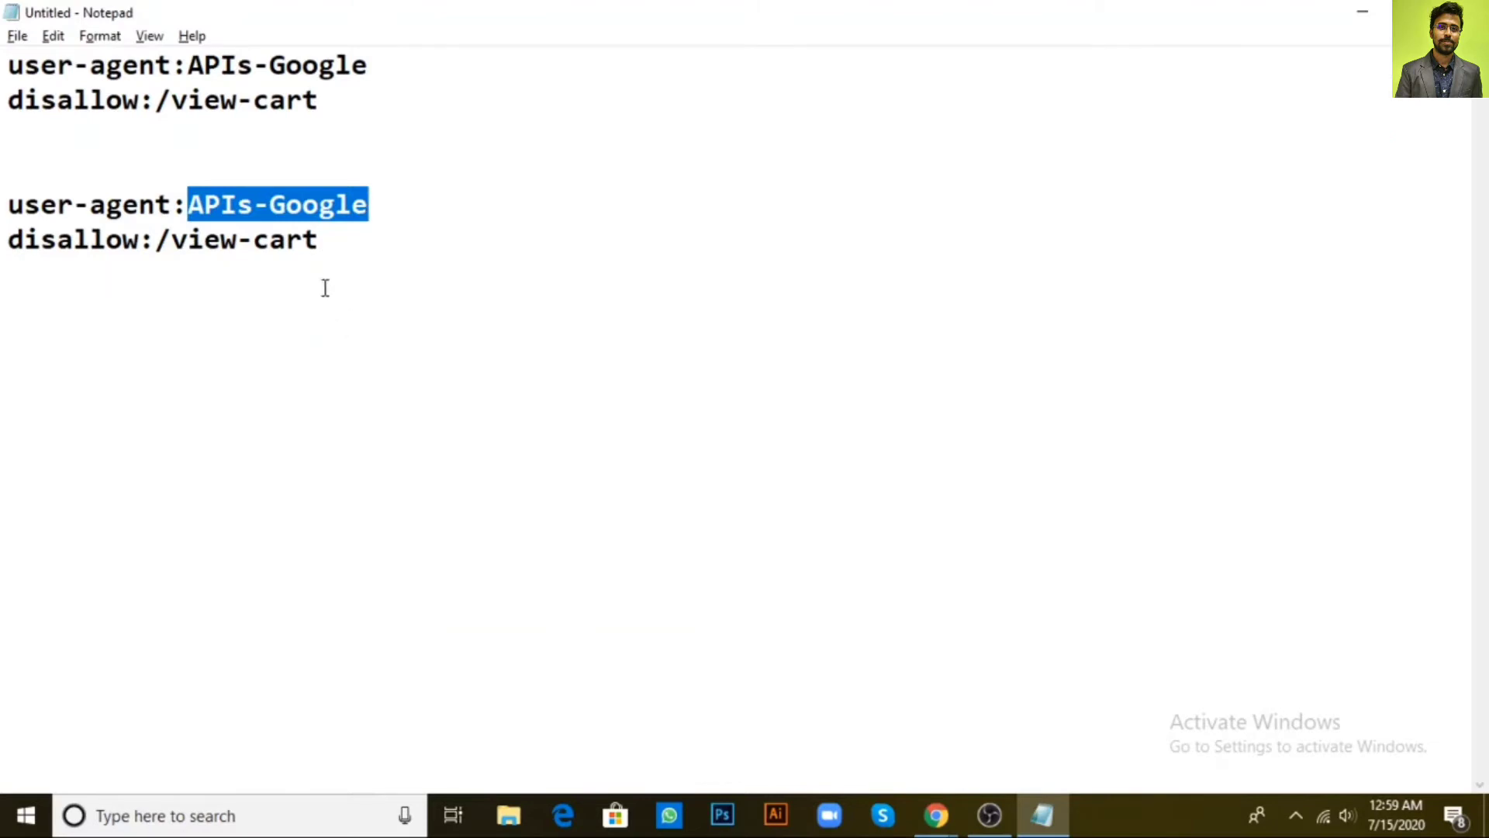
pyautogui.hotkey('ctrl', 'v')
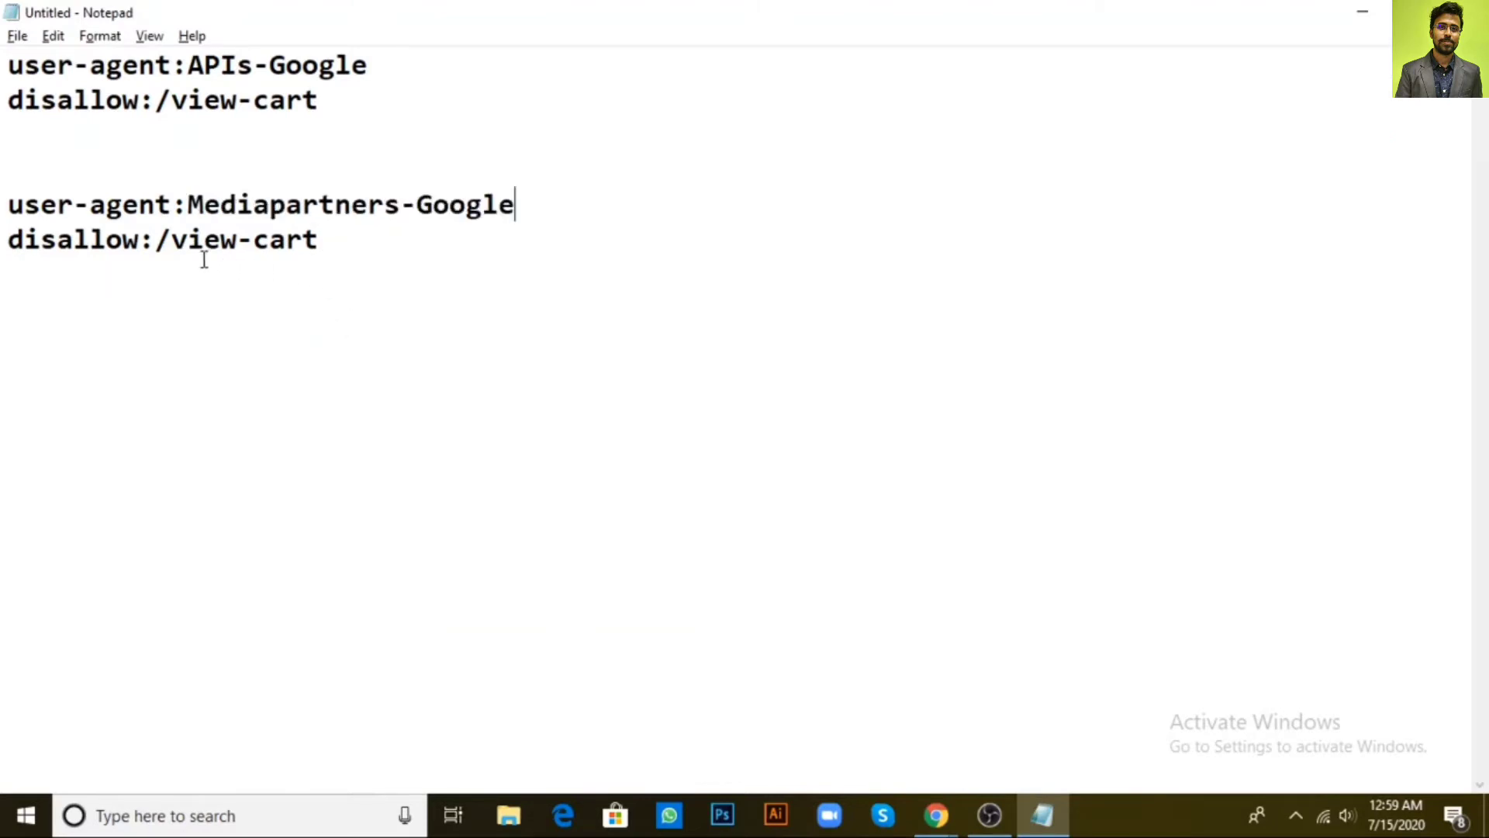
# Step: Delete the /view-cart path from the Mediapartners-Google rule, leaving its disallow value empty
pyautogui.click(160, 242)
pyautogui.keyDown('shift'); pyautogui.click(333, 241); pyautogui.keyUp('shift')
pyautogui.press('BackSpace')
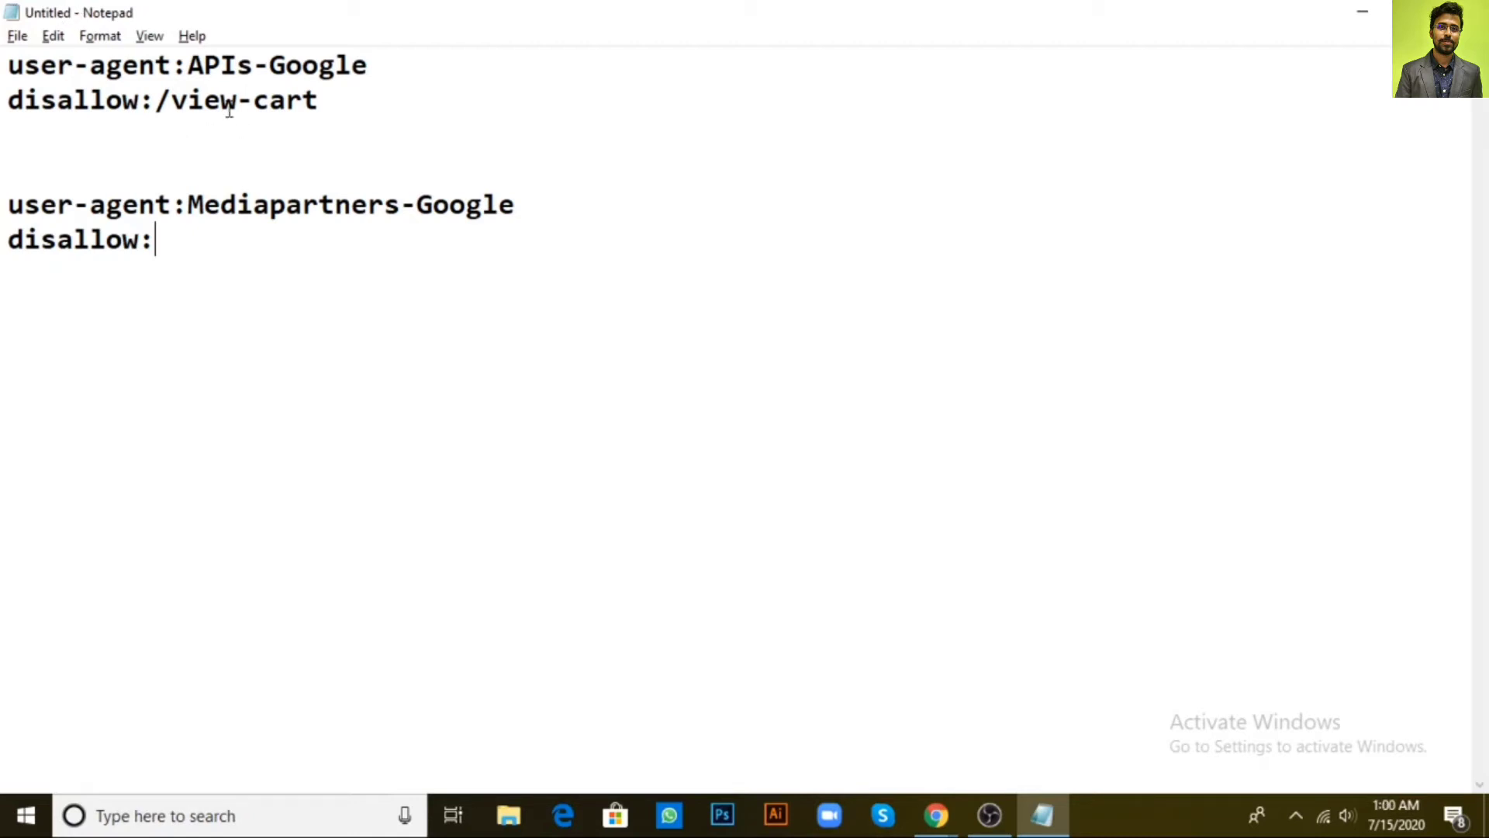
pyautogui.moveTo(158, 107); pyautogui.dragTo(321, 99)
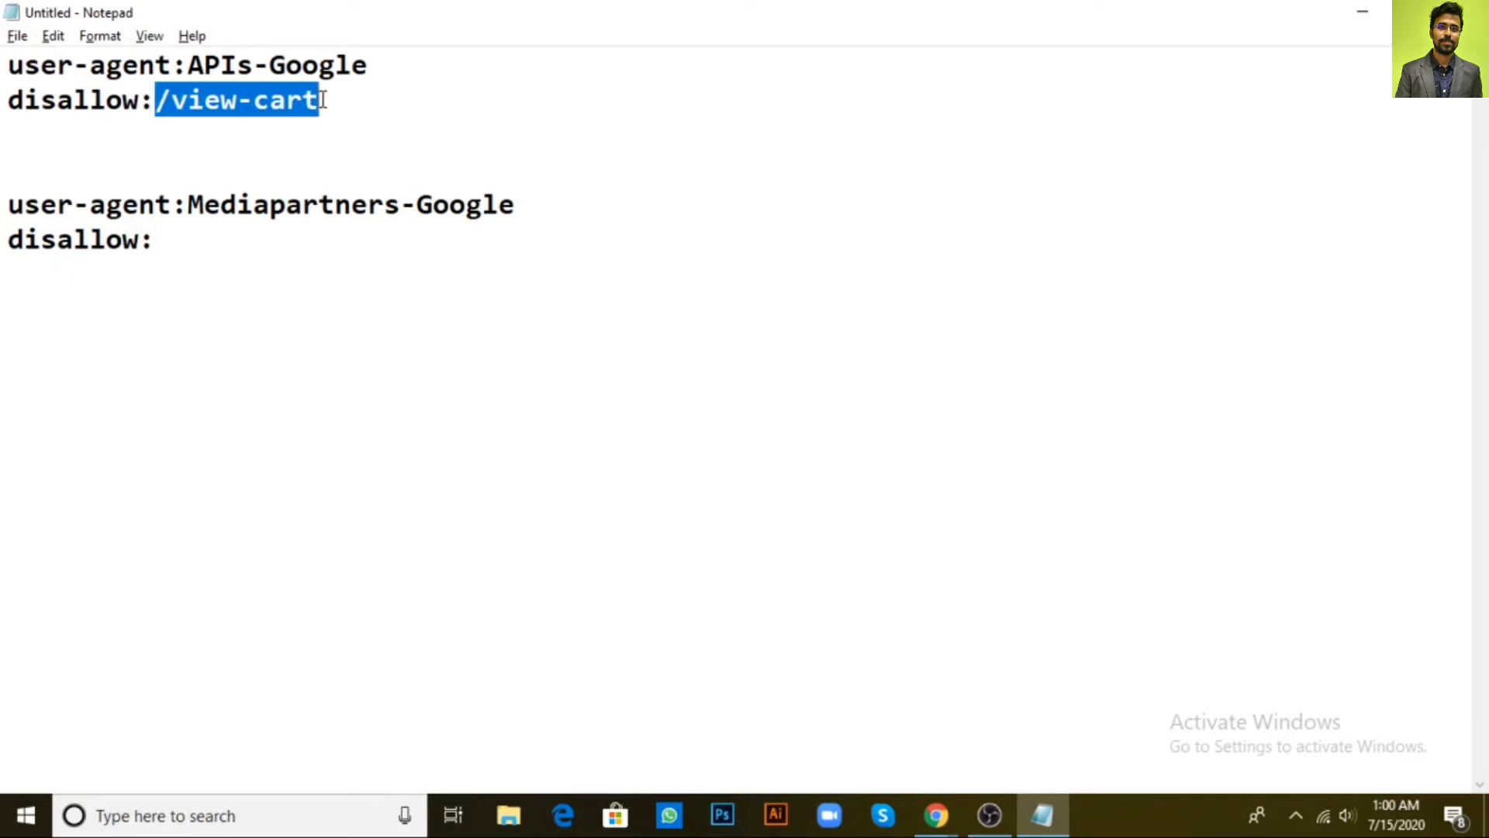
pyautogui.click(207, 227)
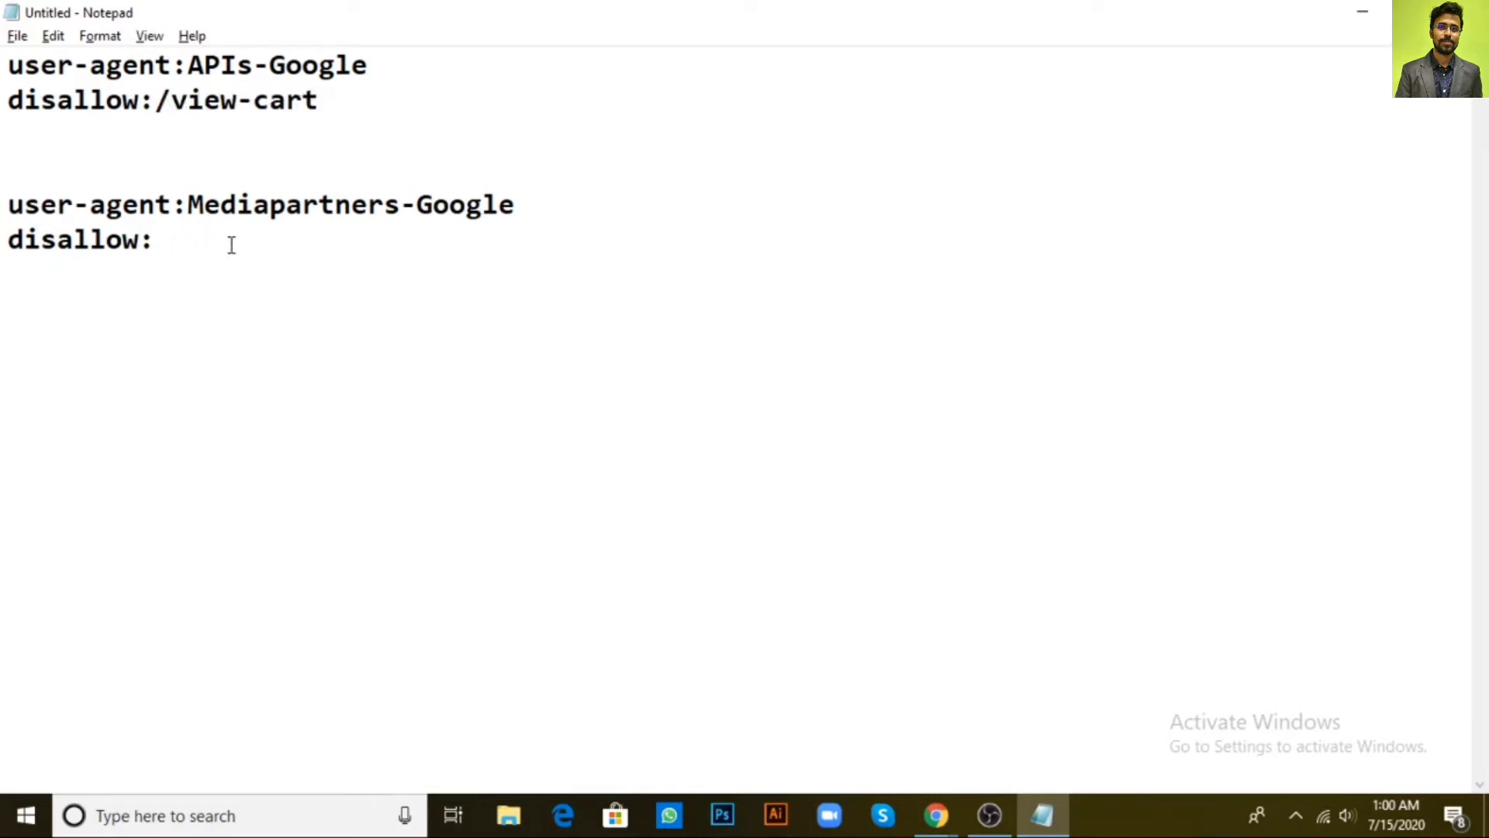
# Step: Duplicate the two-line Mediapartners-Google rule as a third block, separated by two blank lines
pyautogui.press('Return')
pyautogui.press('Return')
pyautogui.moveTo(156, 240); pyautogui.dragTo(6, 203)
pyautogui.hotkey('ctrl', 'c')
pyautogui.click(174, 239)
pyautogui.press('Down')
pyautogui.press('Down')
pyautogui.hotkey('ctrl', 'v')
pyautogui.click(201, 242)
pyautogui.press('Return')
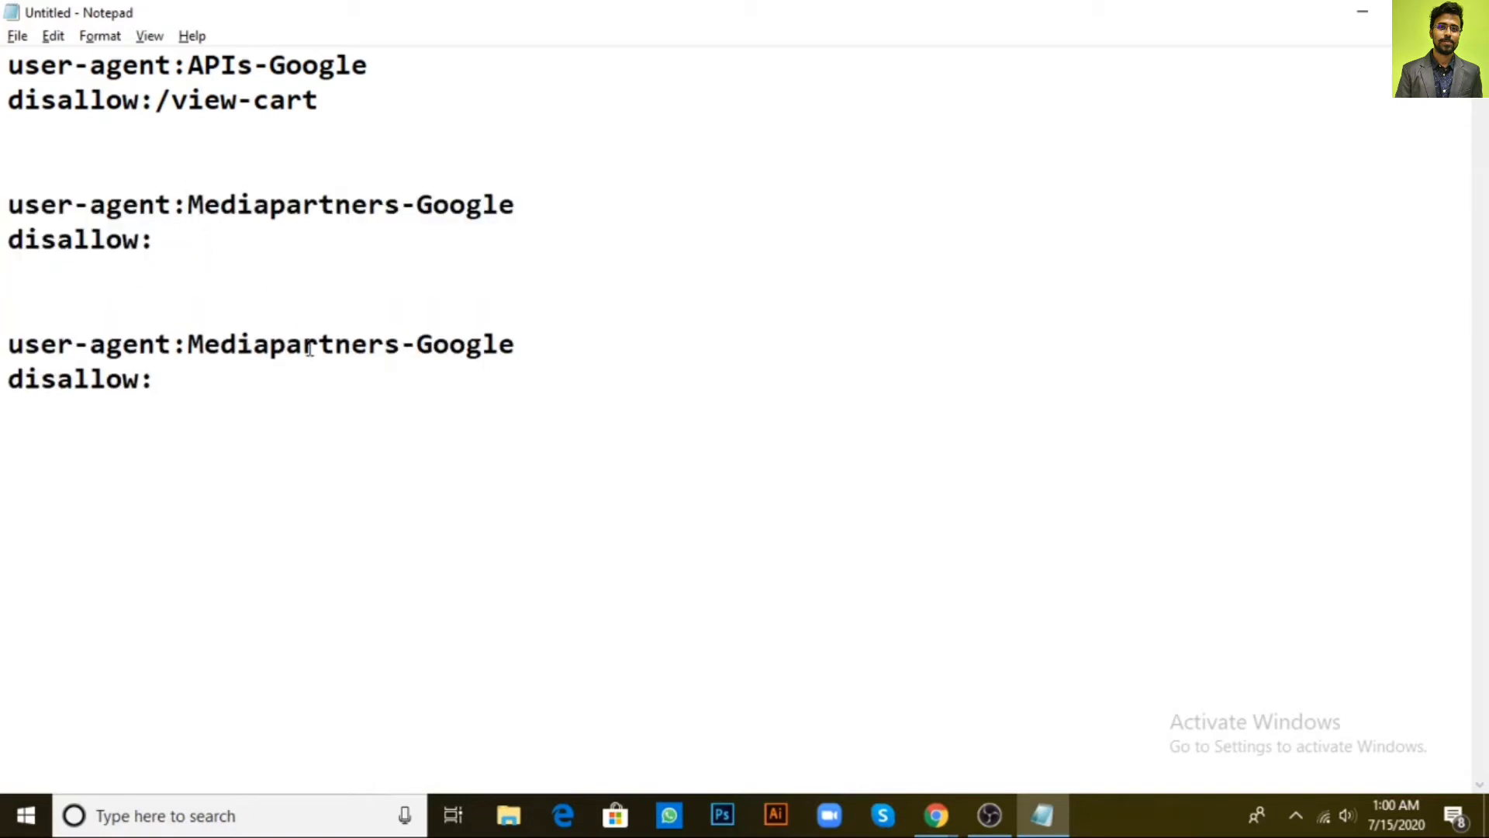
# Step: Replace the user agent in the third block with the wildcard *
pyautogui.moveTo(188, 344); pyautogui.dragTo(545, 344)
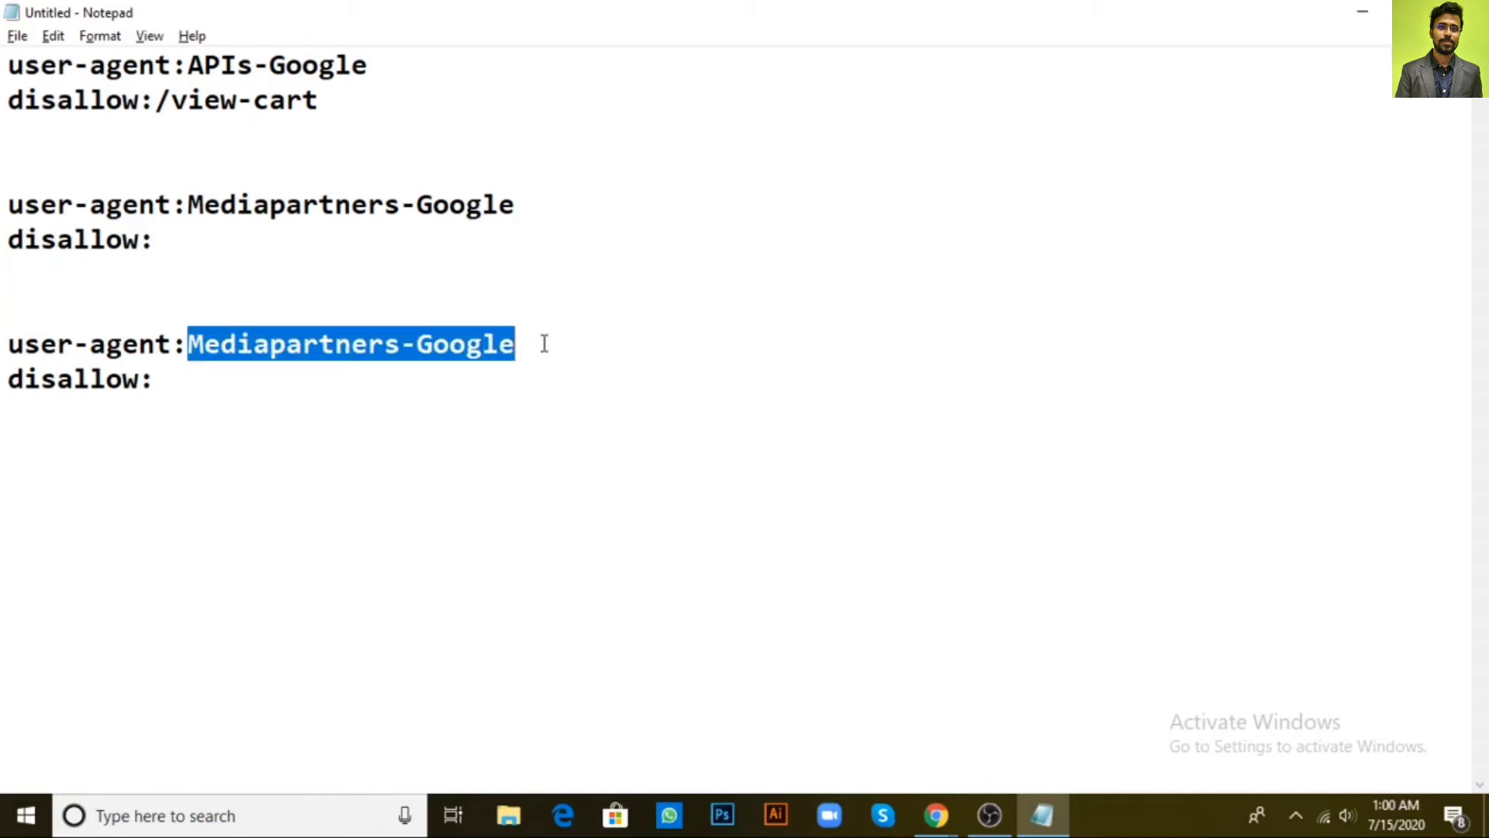
pyautogui.press('BackSpace')
pyautogui.write('*')
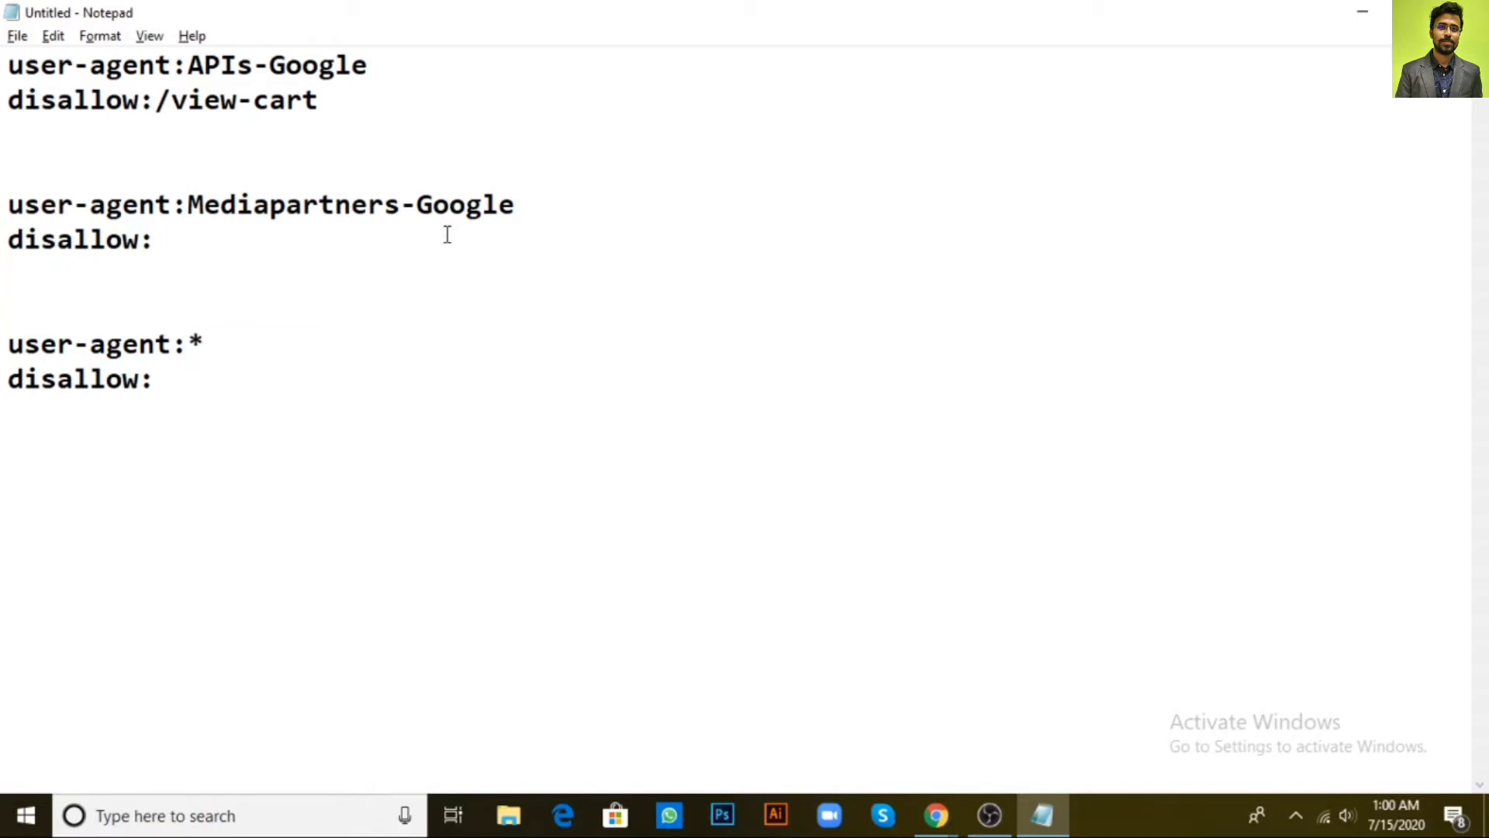
pyautogui.click(188, 66)
pyautogui.moveTo(188, 65); pyautogui.dragTo(370, 66)
pyautogui.click(333, 100)
pyautogui.moveTo(292, 106); pyautogui.dragTo(161, 103)
pyautogui.moveTo(189, 204); pyautogui.dragTo(537, 203)
pyautogui.click(215, 243)
# Step: Copy /view-cart from the first rule into the disallow line of the wildcard rule
pyautogui.moveTo(155, 99); pyautogui.dragTo(340, 103)
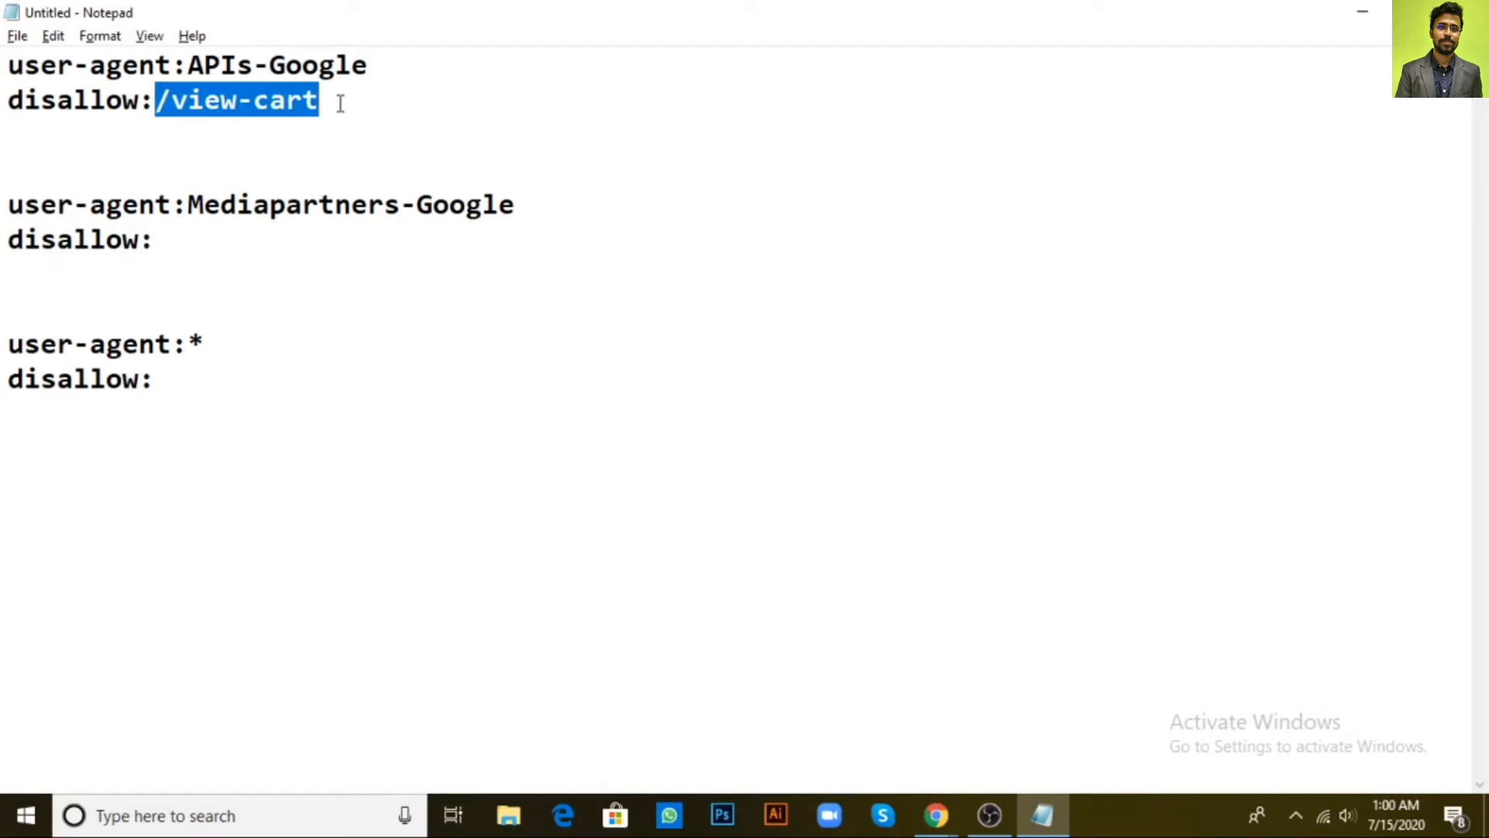
pyautogui.click(225, 377)
pyautogui.hotkey('ctrl', 'v')
pyautogui.click(241, 337)
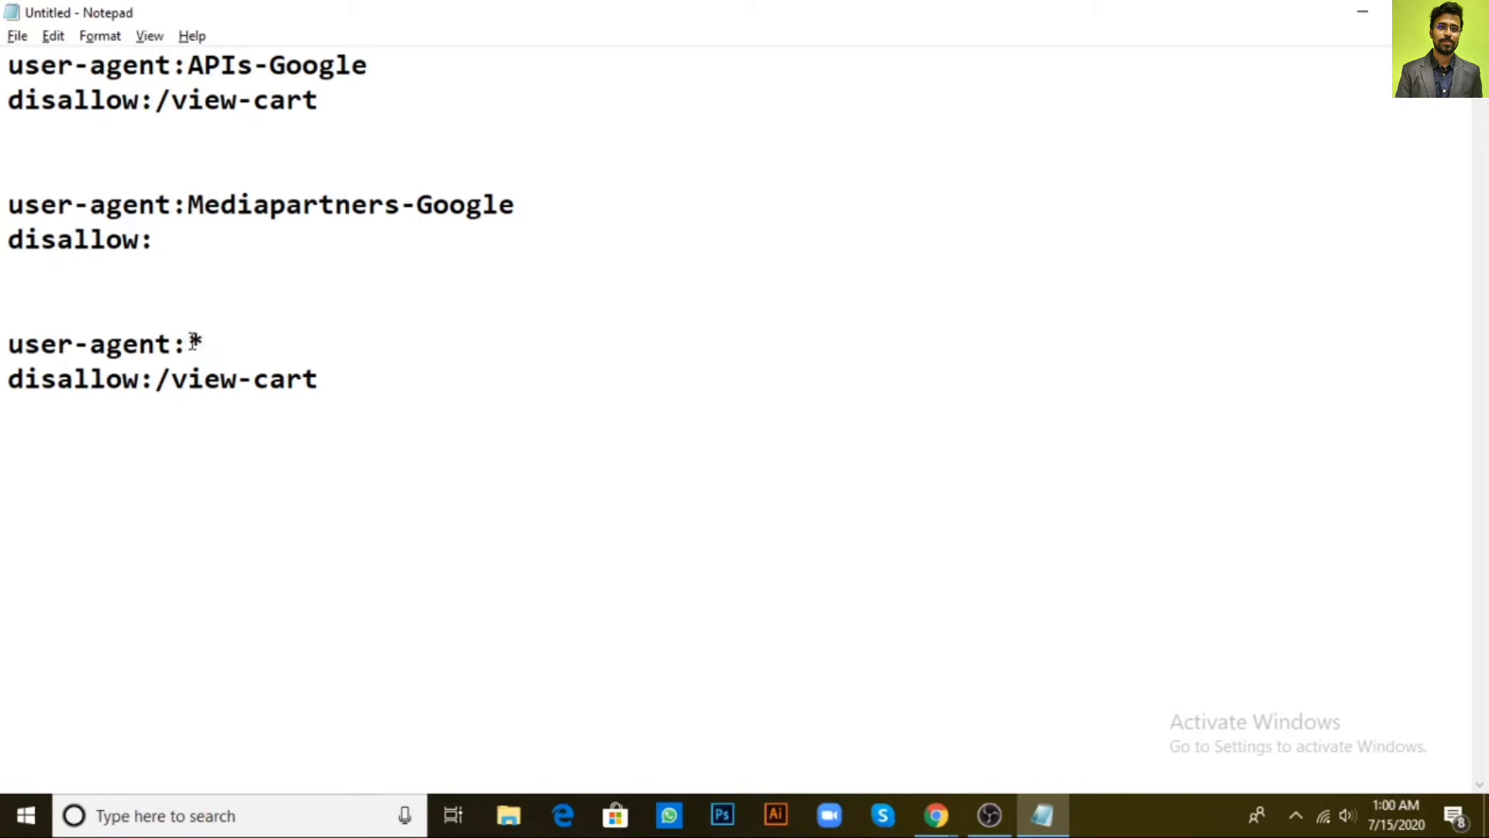
# Step: Clear the wildcard rule's disallow path and paste /view-cart back in
pyautogui.moveTo(187, 343); pyautogui.dragTo(215, 341)
pyautogui.moveTo(159, 379); pyautogui.dragTo(370, 400)
pyautogui.press('BackSpace')
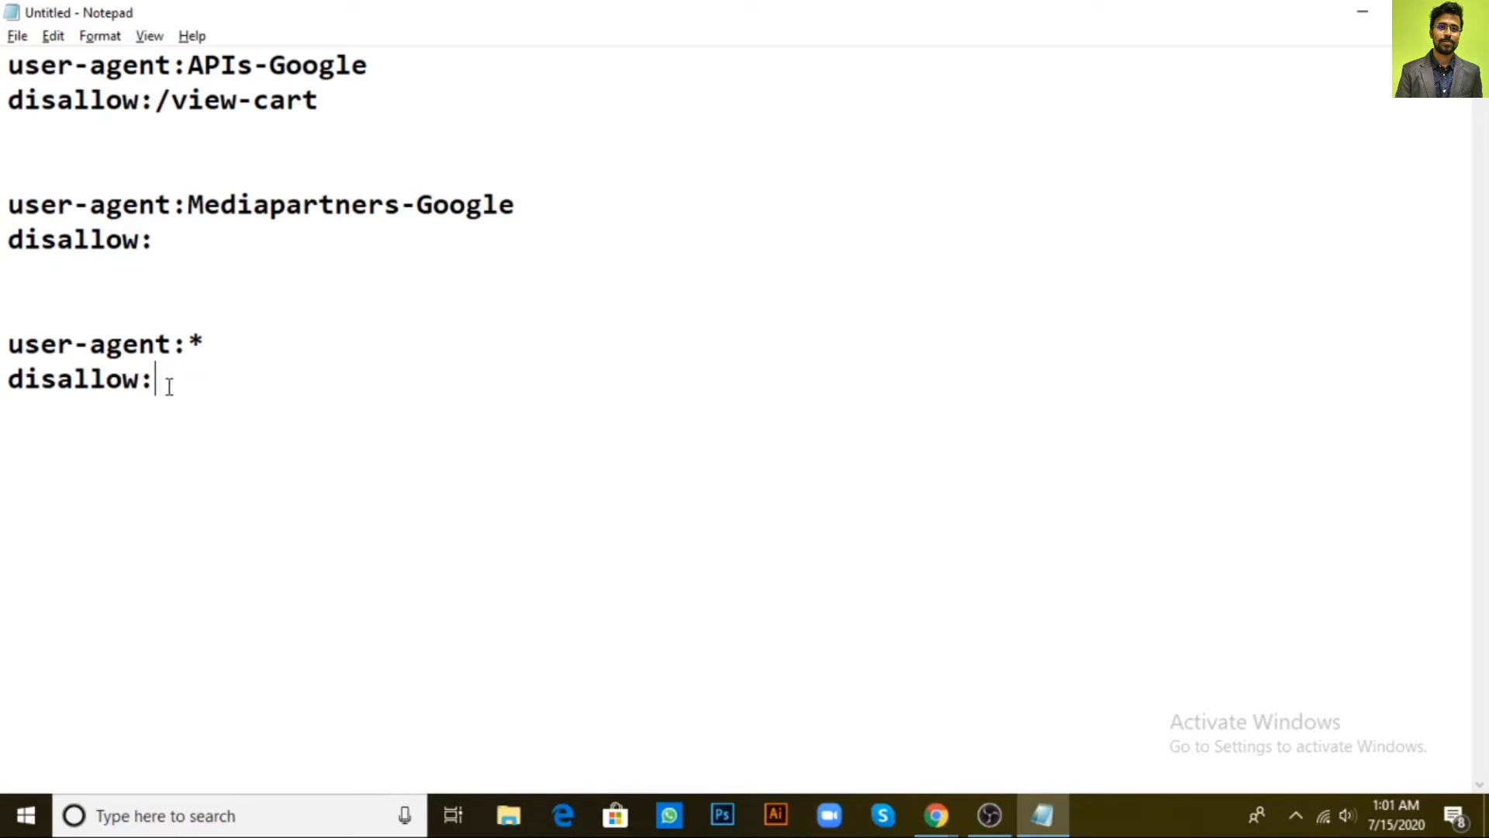
pyautogui.hotkey('ctrl', 'v')
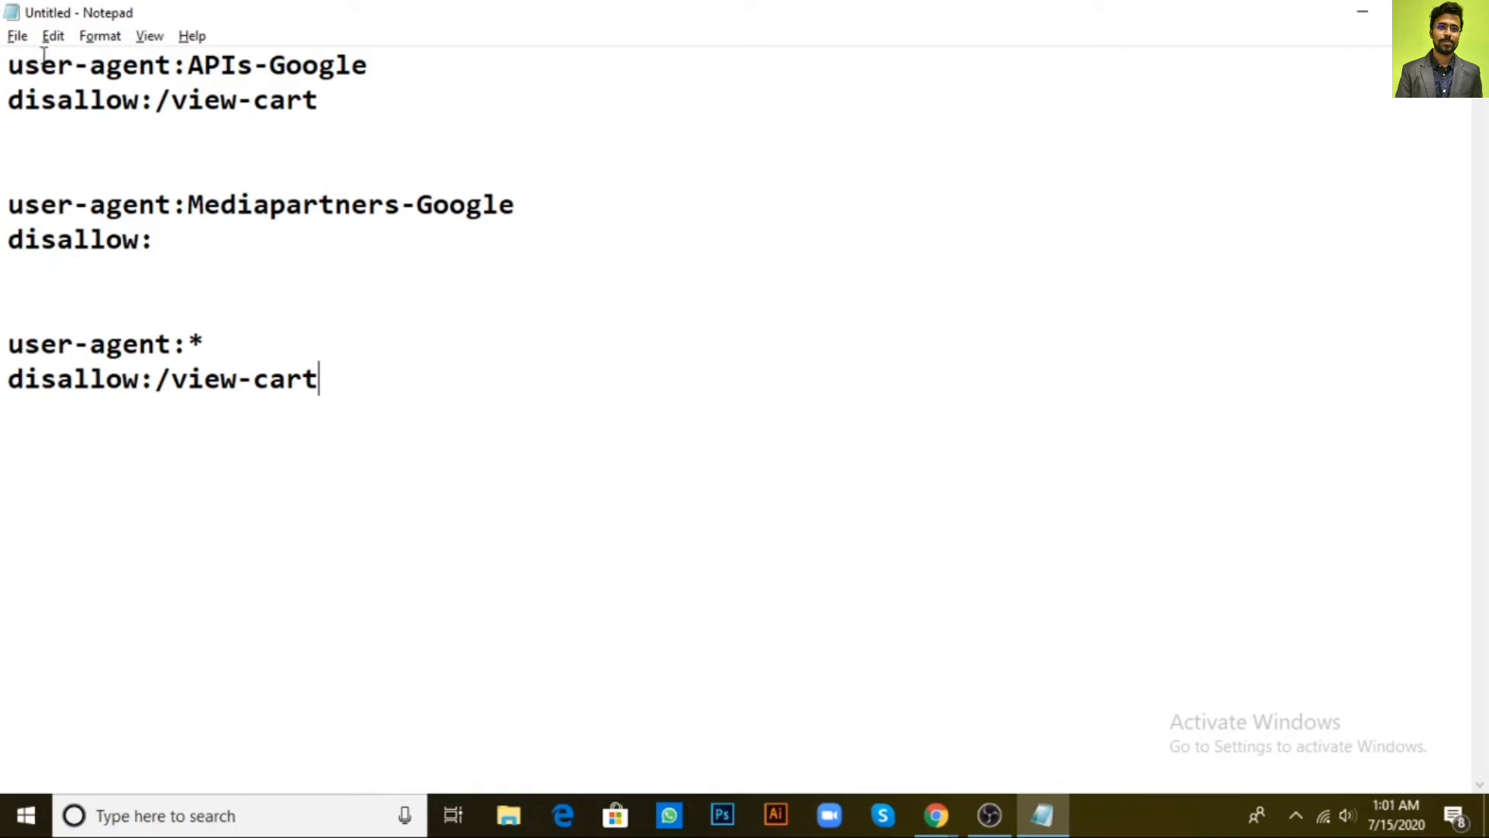
# Step: Review the user agent and disallow path of each of the three robots rules
pyautogui.moveTo(188, 65); pyautogui.dragTo(389, 65)
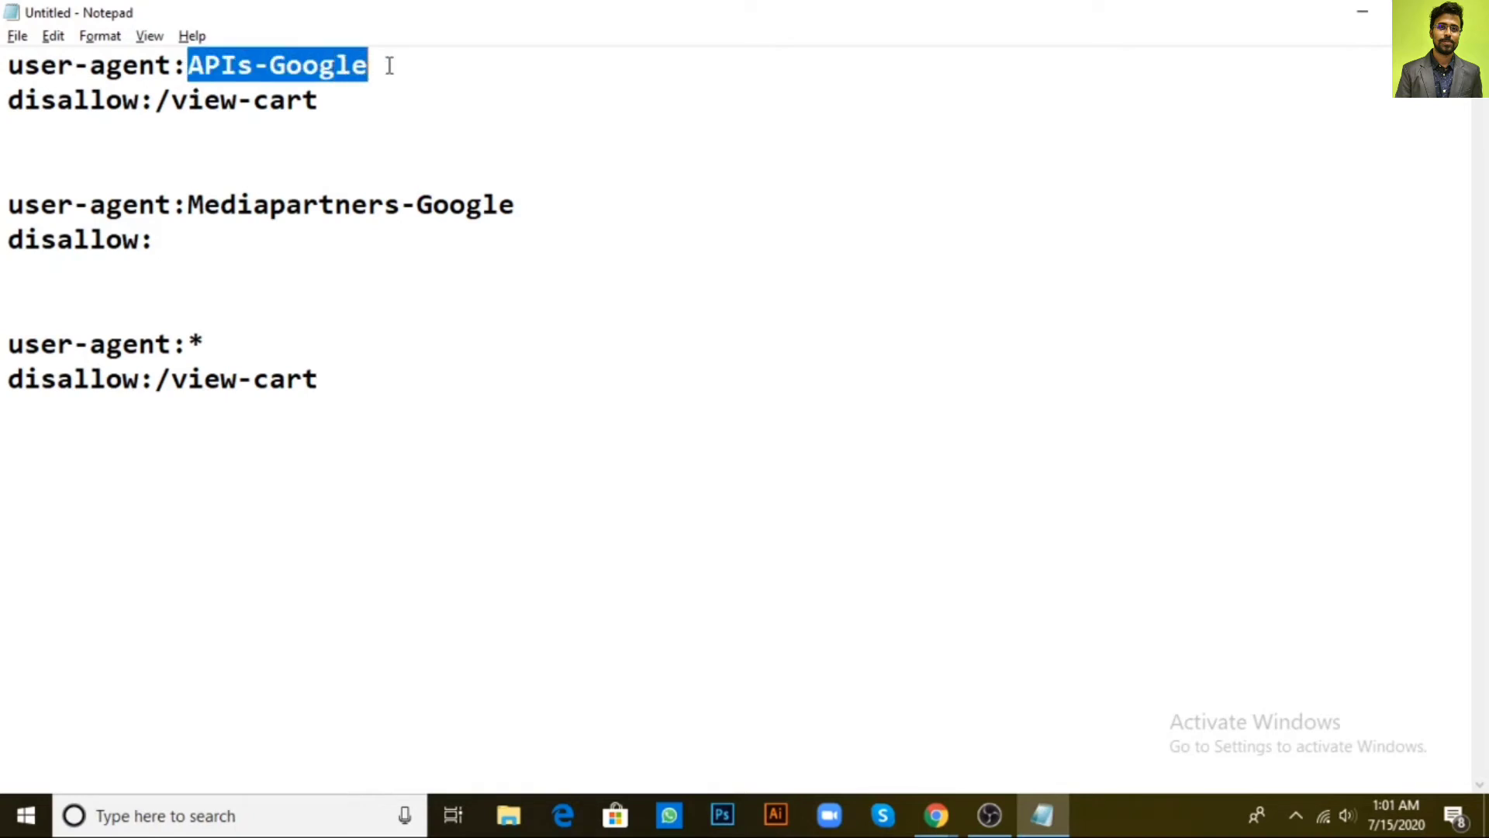
pyautogui.moveTo(161, 109); pyautogui.dragTo(328, 96)
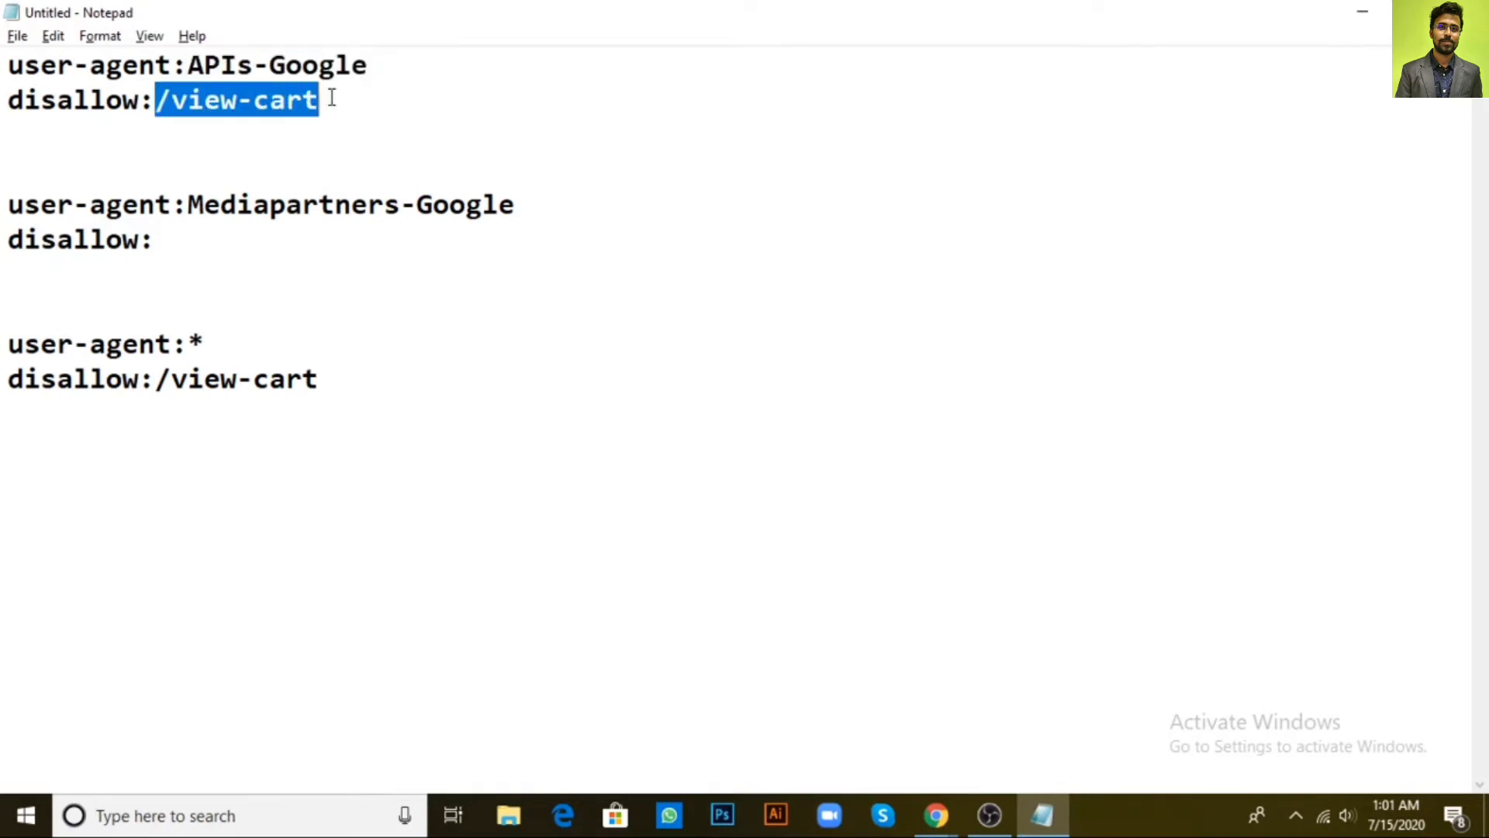
pyautogui.click(362, 120)
pyautogui.moveTo(188, 205); pyautogui.dragTo(540, 207)
pyautogui.click(187, 247)
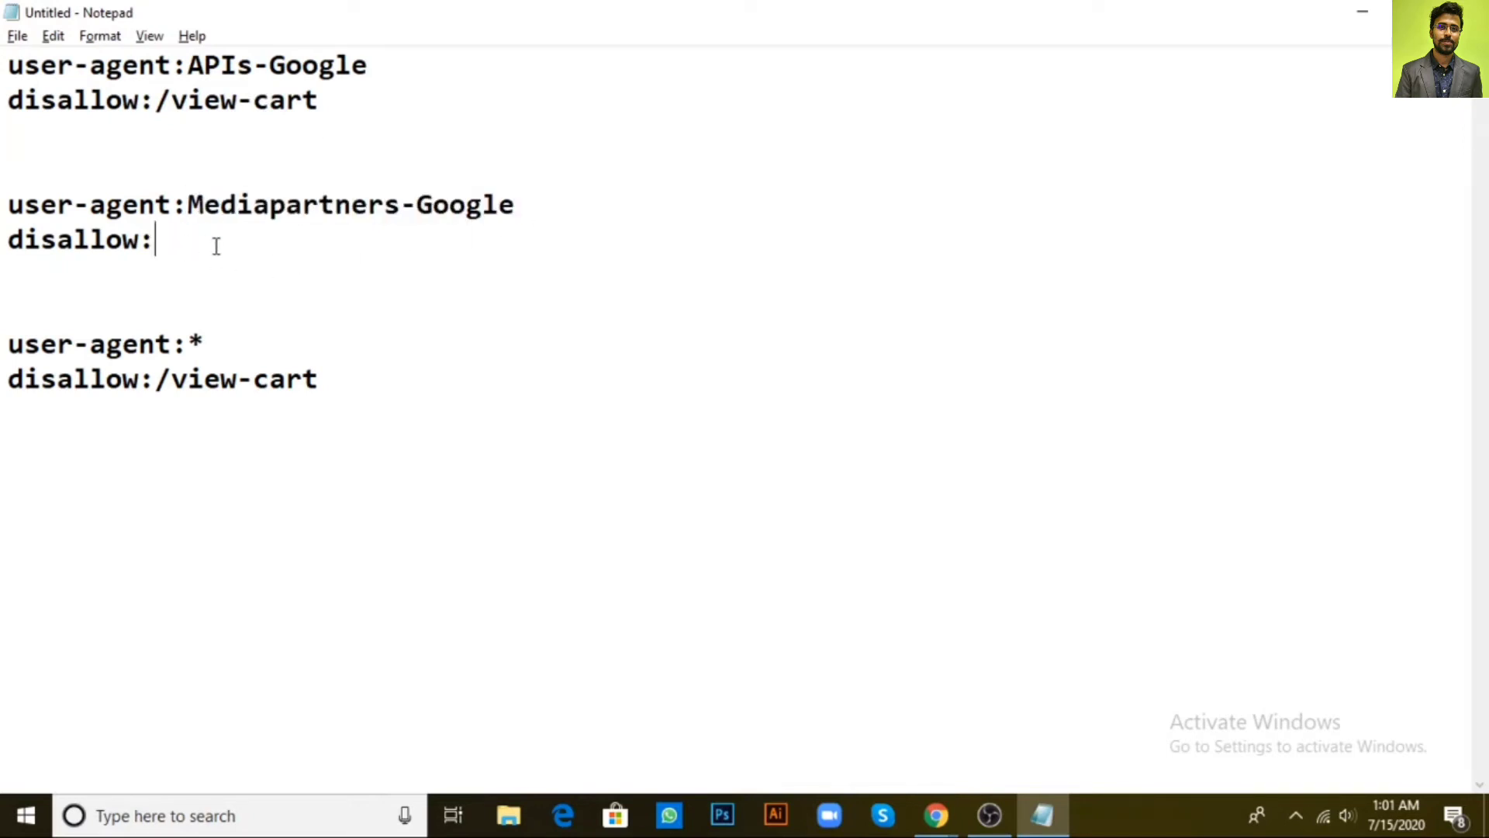
pyautogui.moveTo(190, 344); pyautogui.dragTo(359, 379)
pyautogui.click(383, 429)
# Step: Switch to Chrome and examine the crawlers and their user agent tokens in Google's crawler overview table
pyautogui.click(936, 814)
pyautogui.click(828, 764)
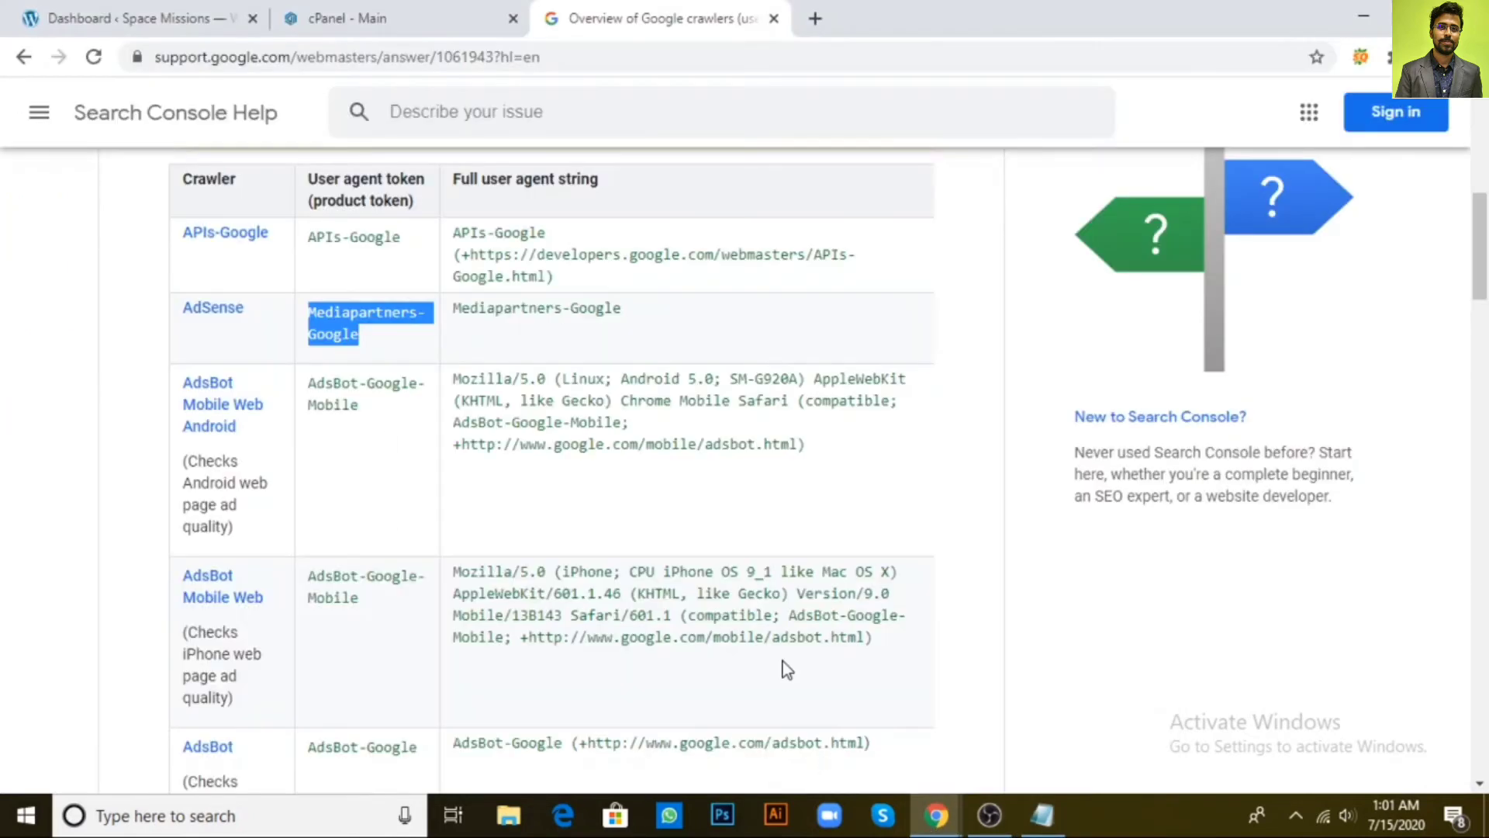
pyautogui.click(926, 332)
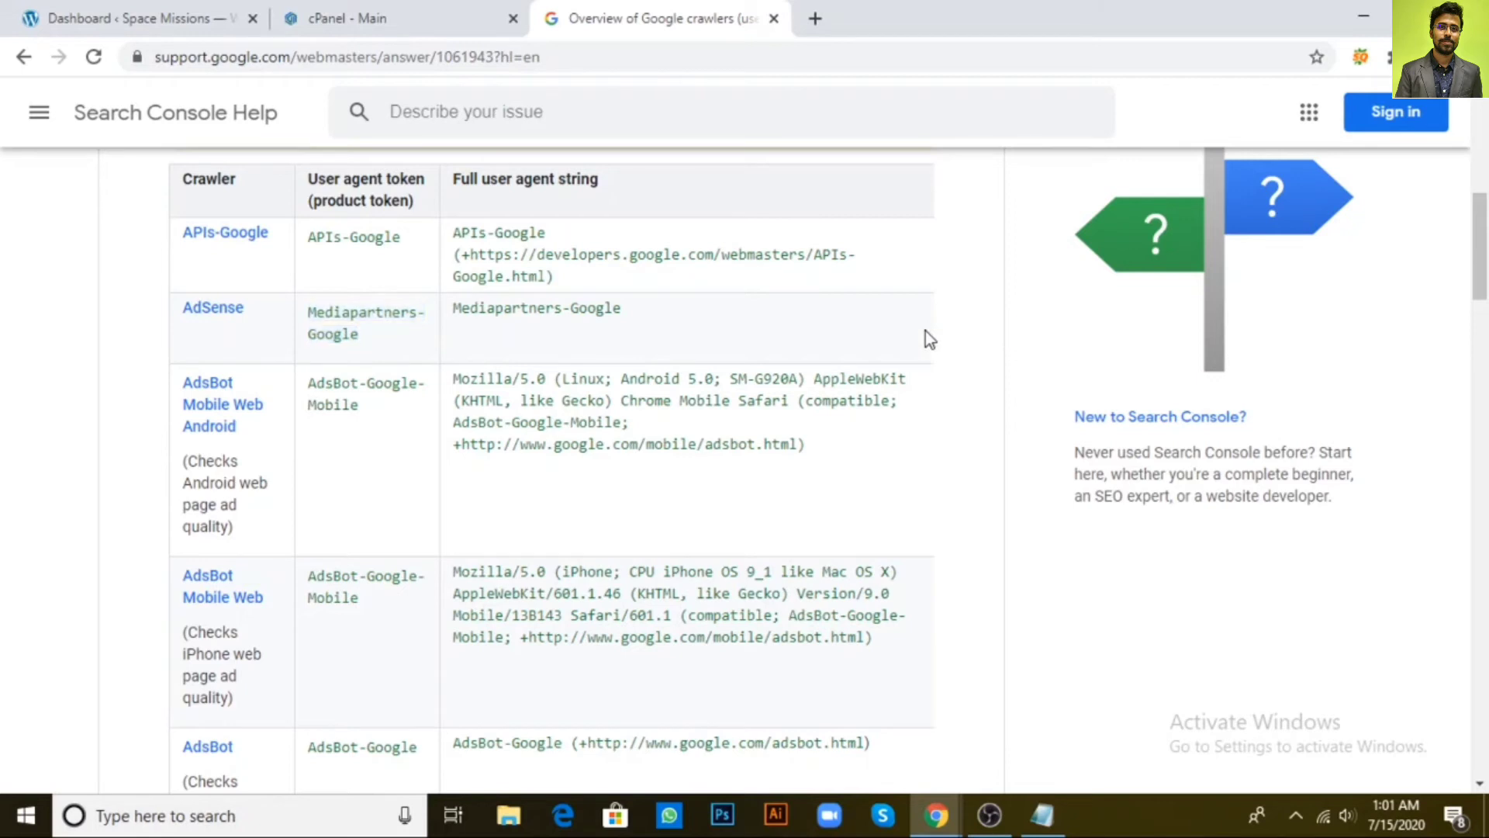
pyautogui.scroll(-3, 271, 342)
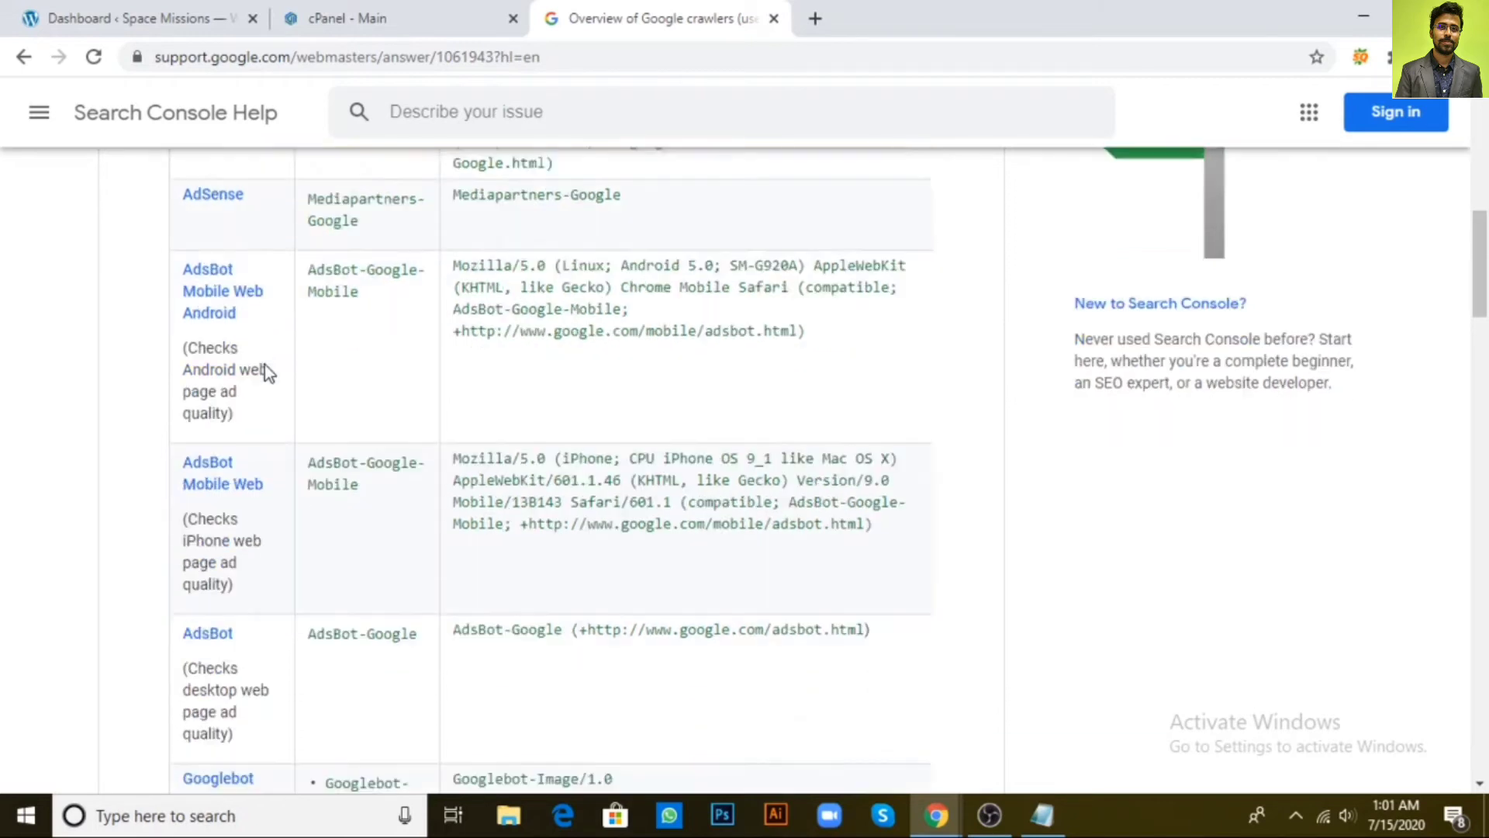
pyautogui.scroll(-4, 267, 468)
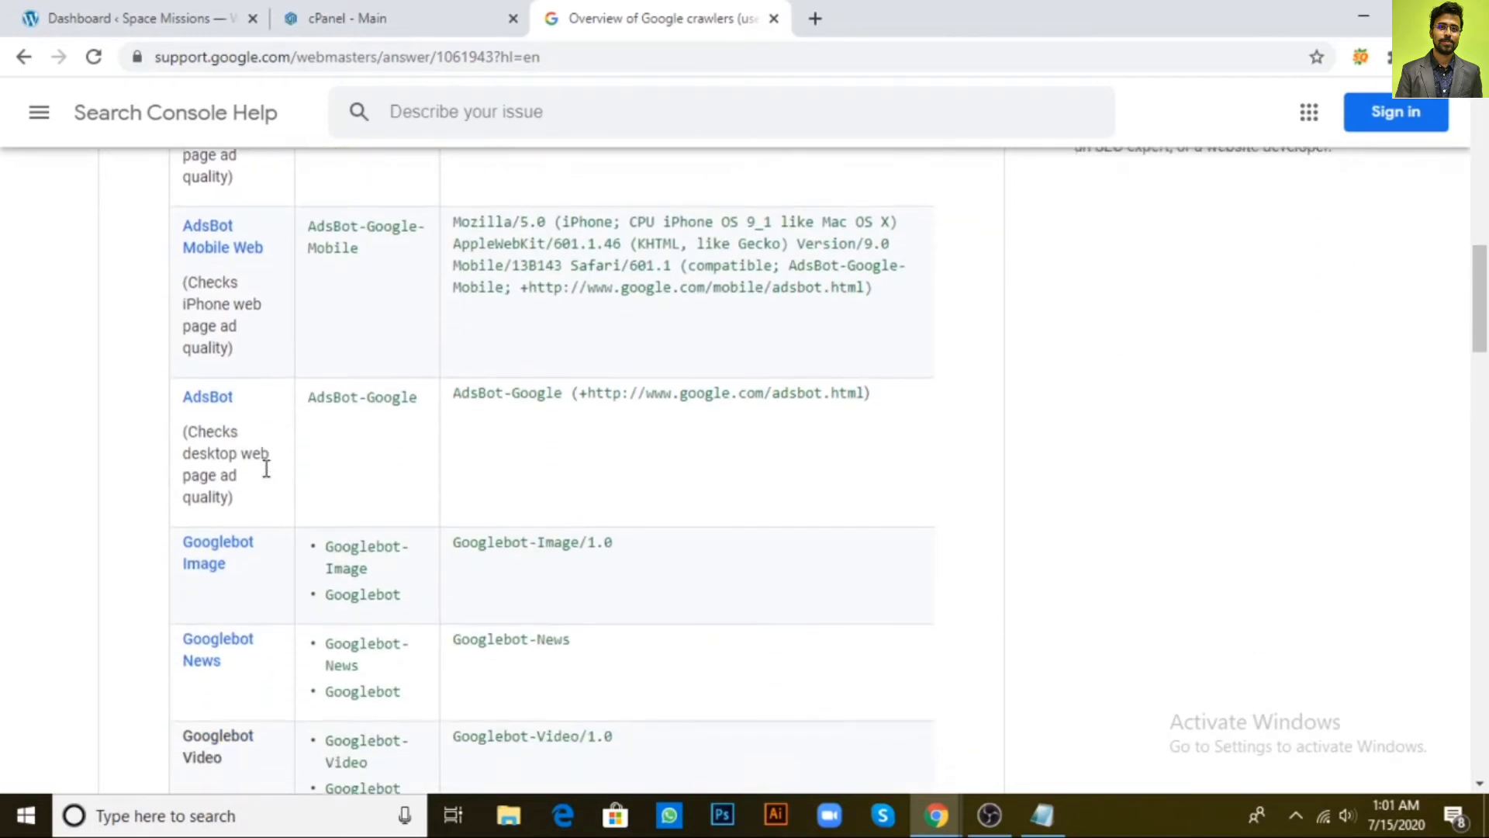
pyautogui.scroll(14, 261, 504)
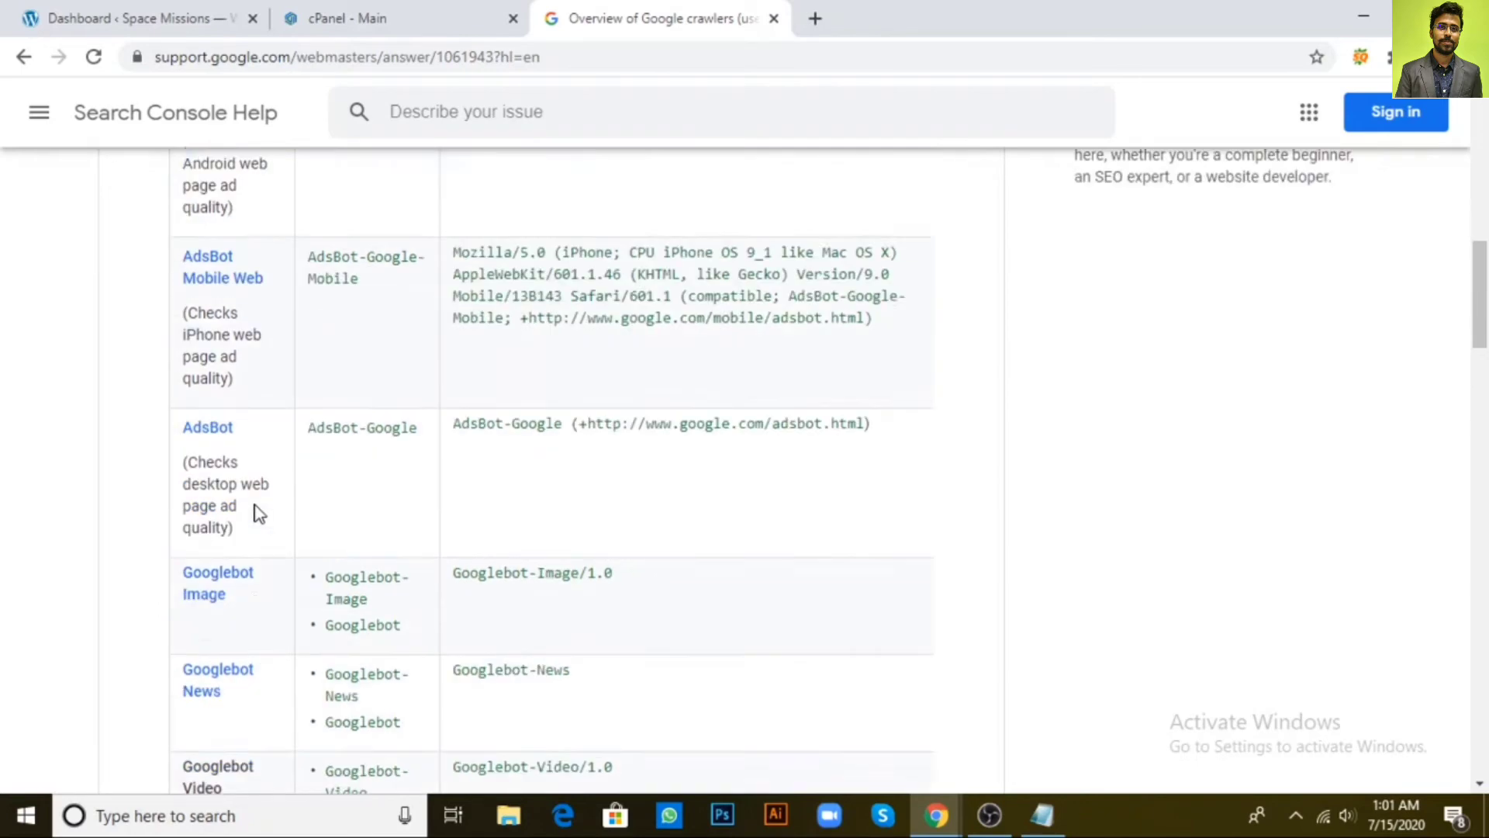
pyautogui.scroll(3, 256, 511)
pyautogui.scroll(-8, 256, 508)
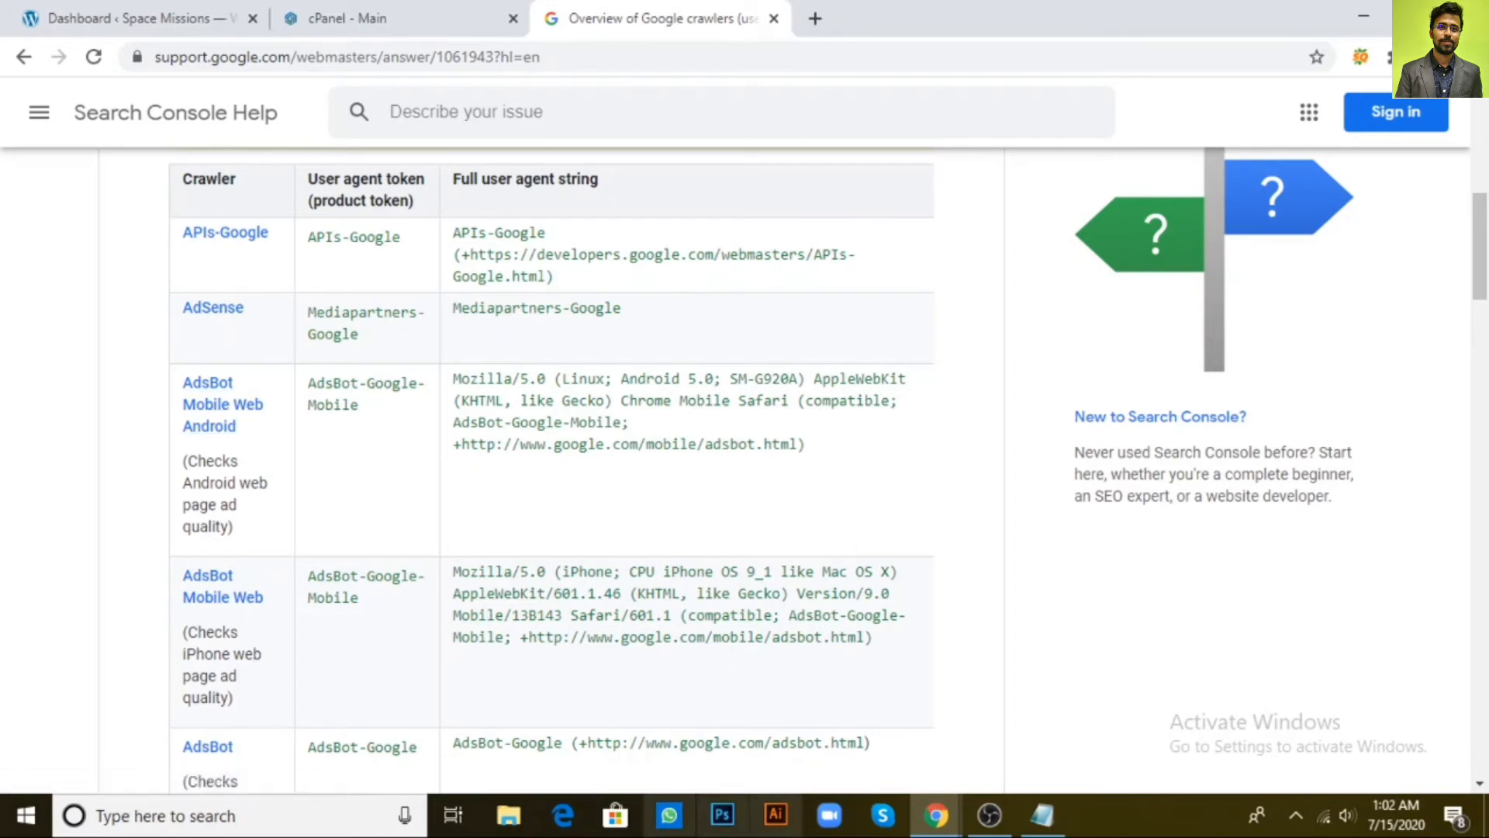
# Step: Switch to Notepad and save the rules on the Desktop as a text document named robots
pyautogui.click(1044, 821)
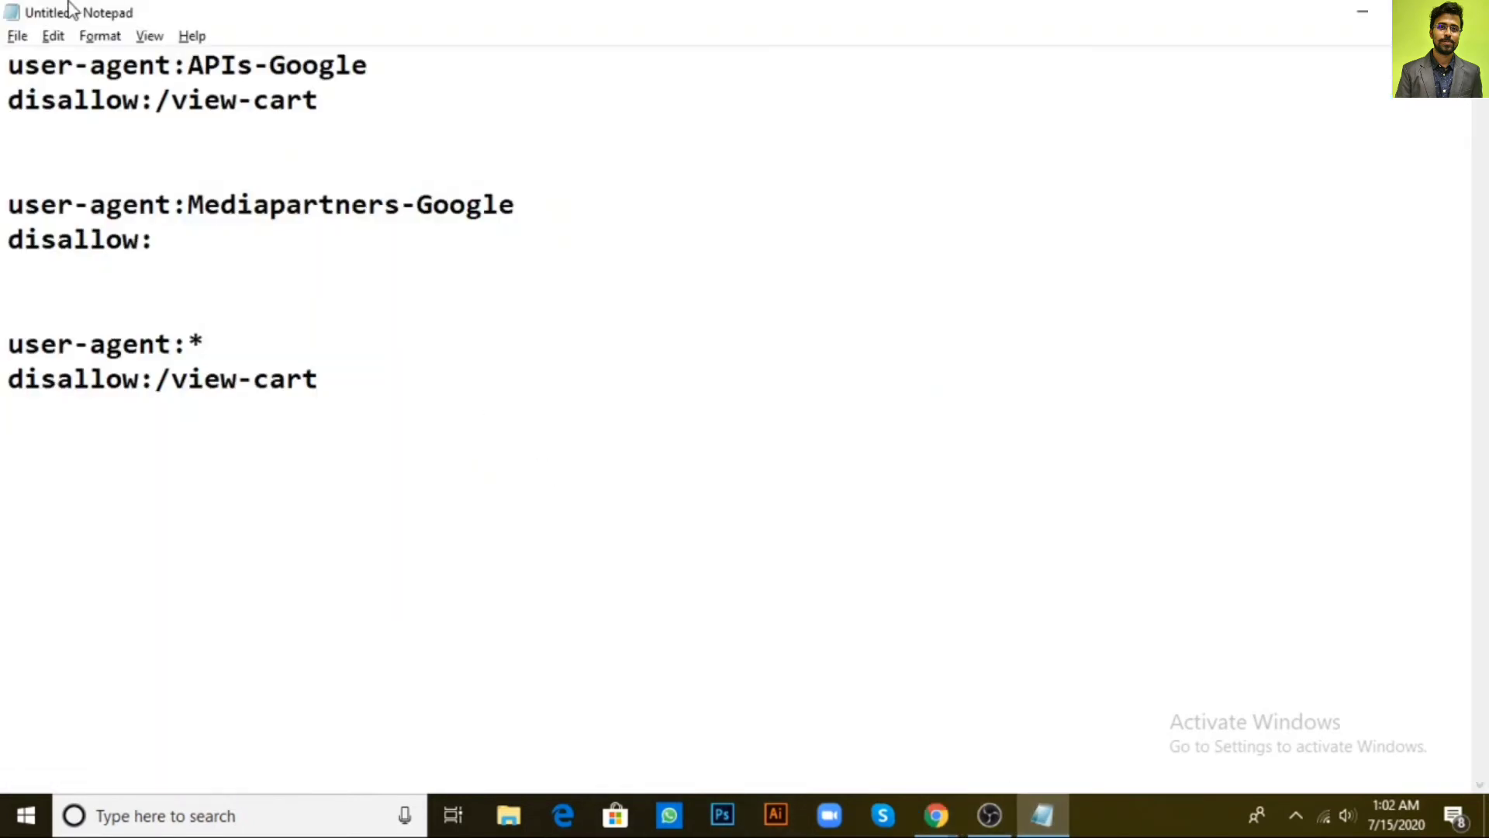
pyautogui.click(17, 37)
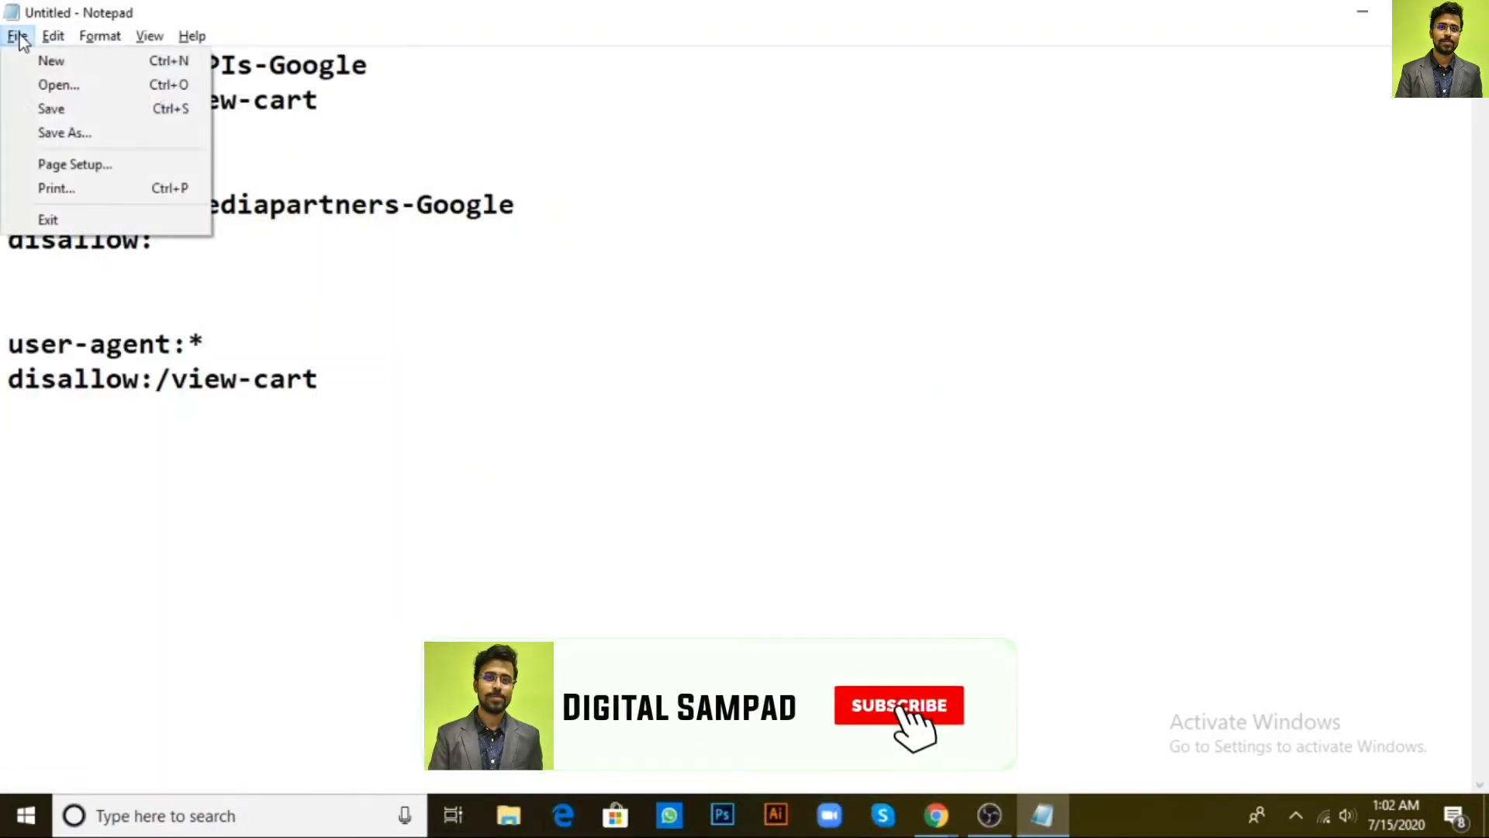
pyautogui.click(83, 135)
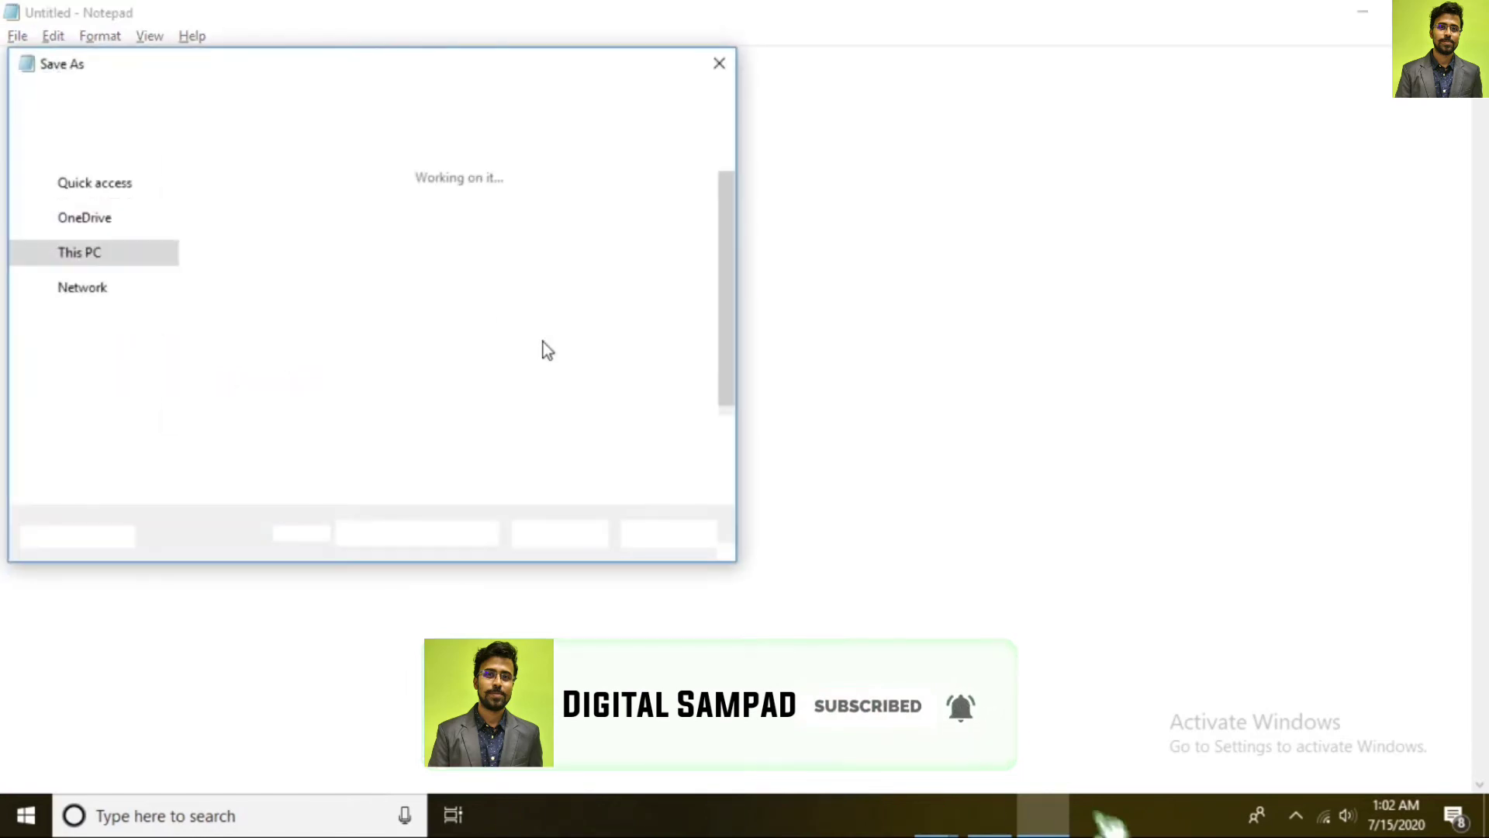
pyautogui.write('robots')
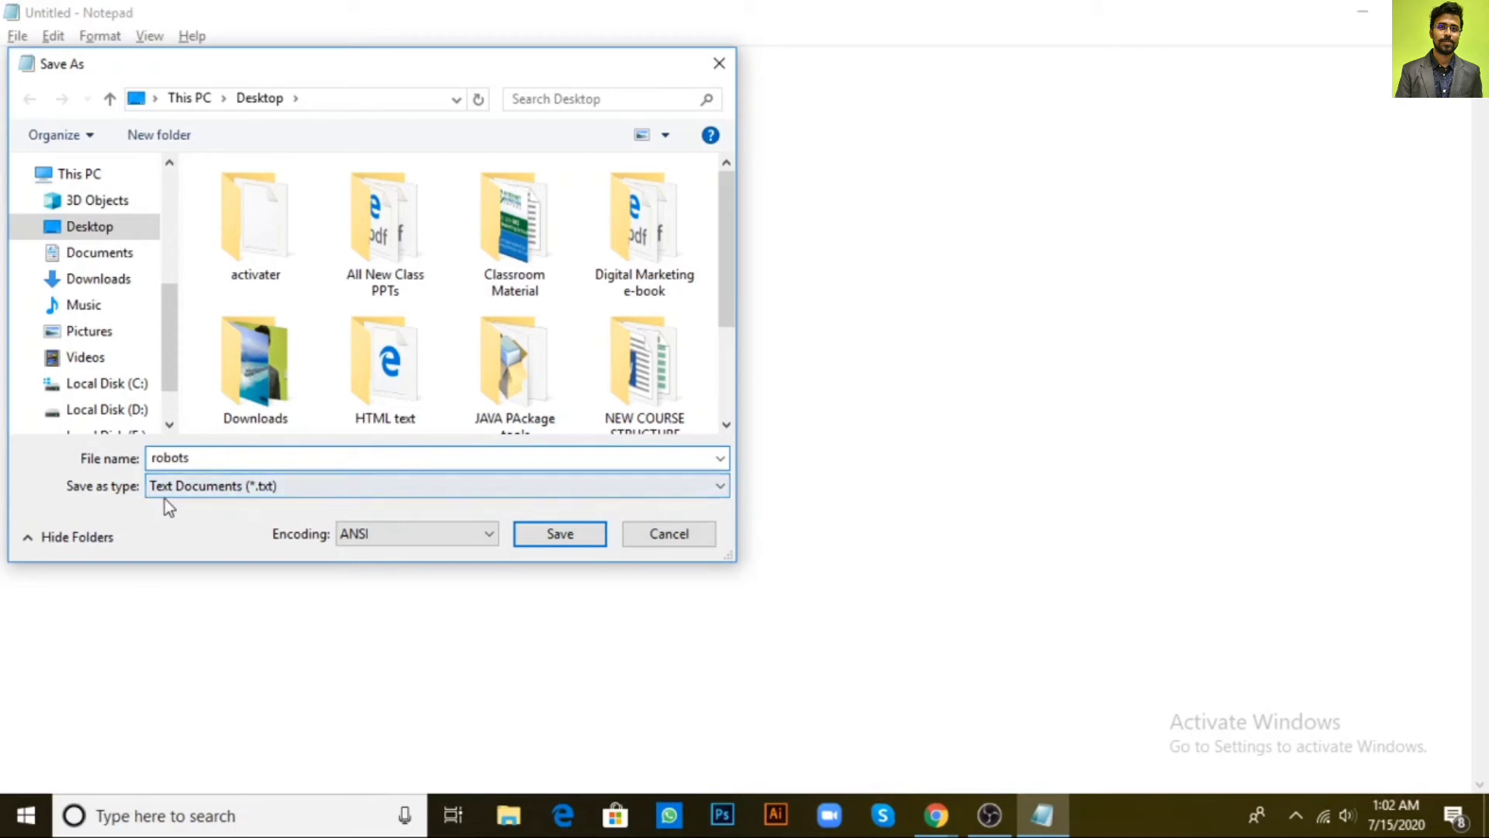
pyautogui.click(259, 487)
pyautogui.click(260, 504)
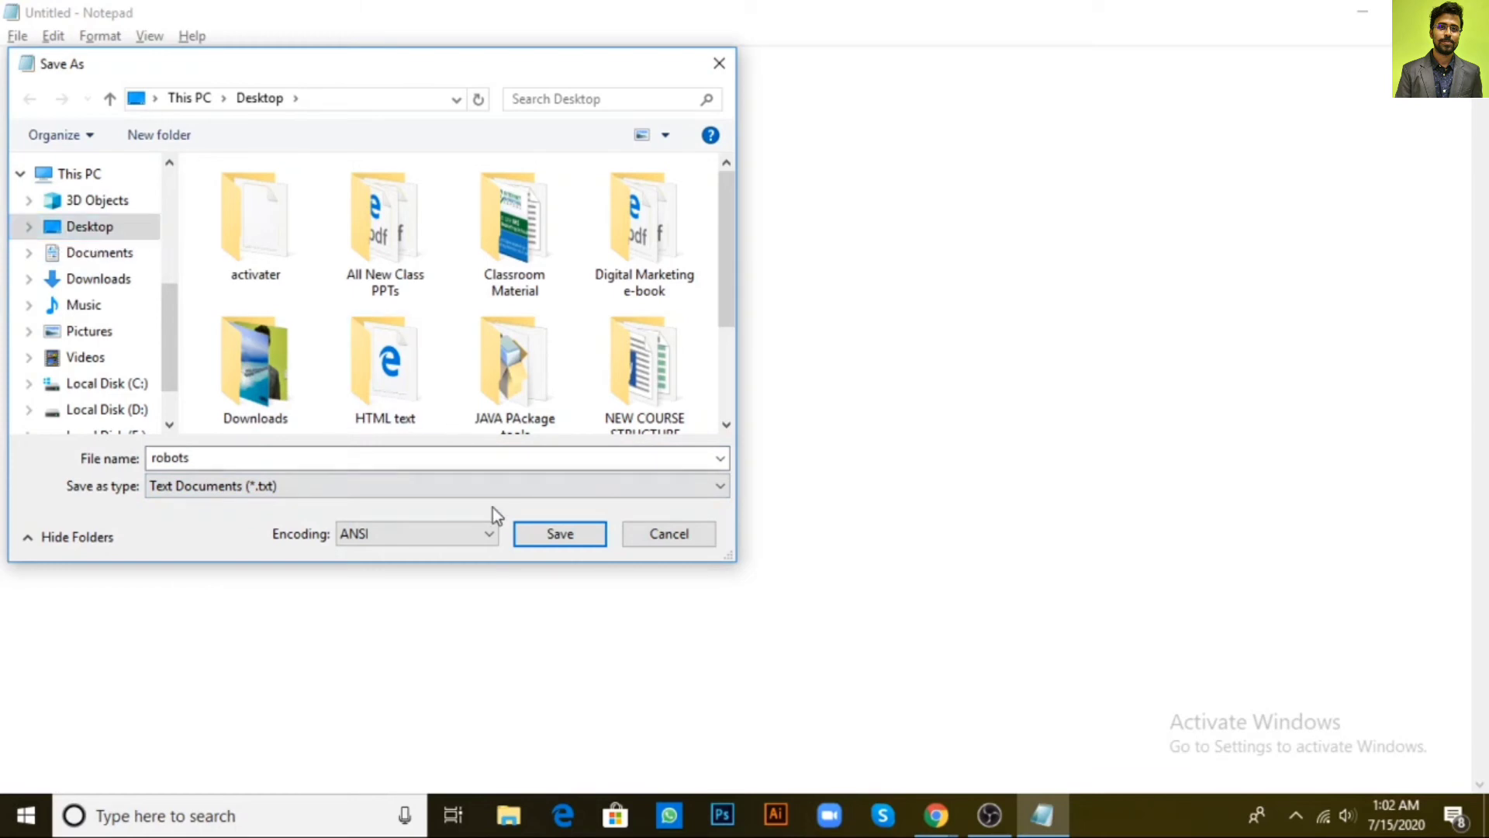
pyautogui.click(560, 533)
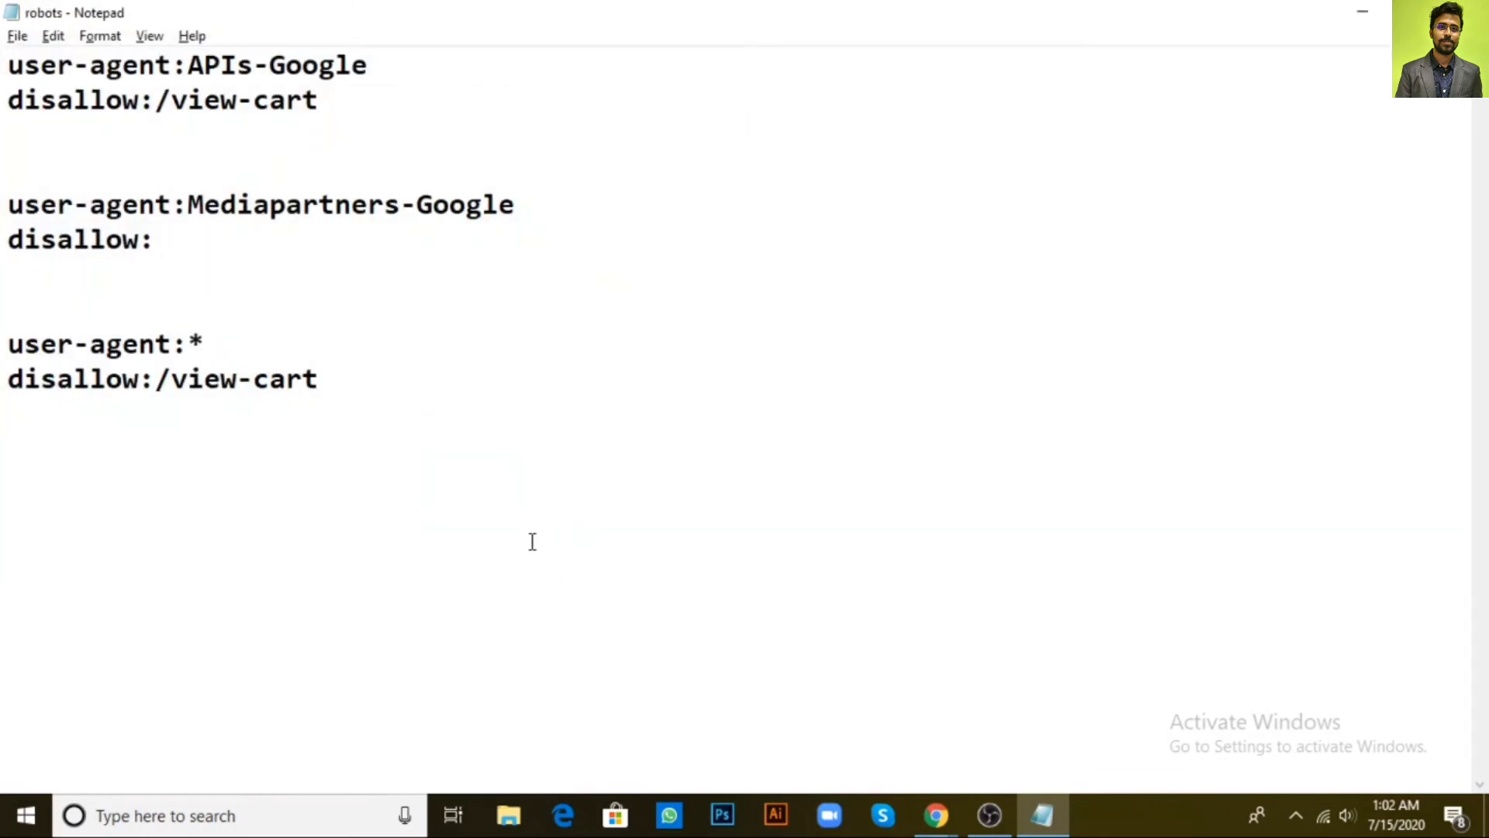
# Step: Close Notepad, reopen the saved robots file from the desktop to check its rules, and close it again
pyautogui.click(1465, 12)
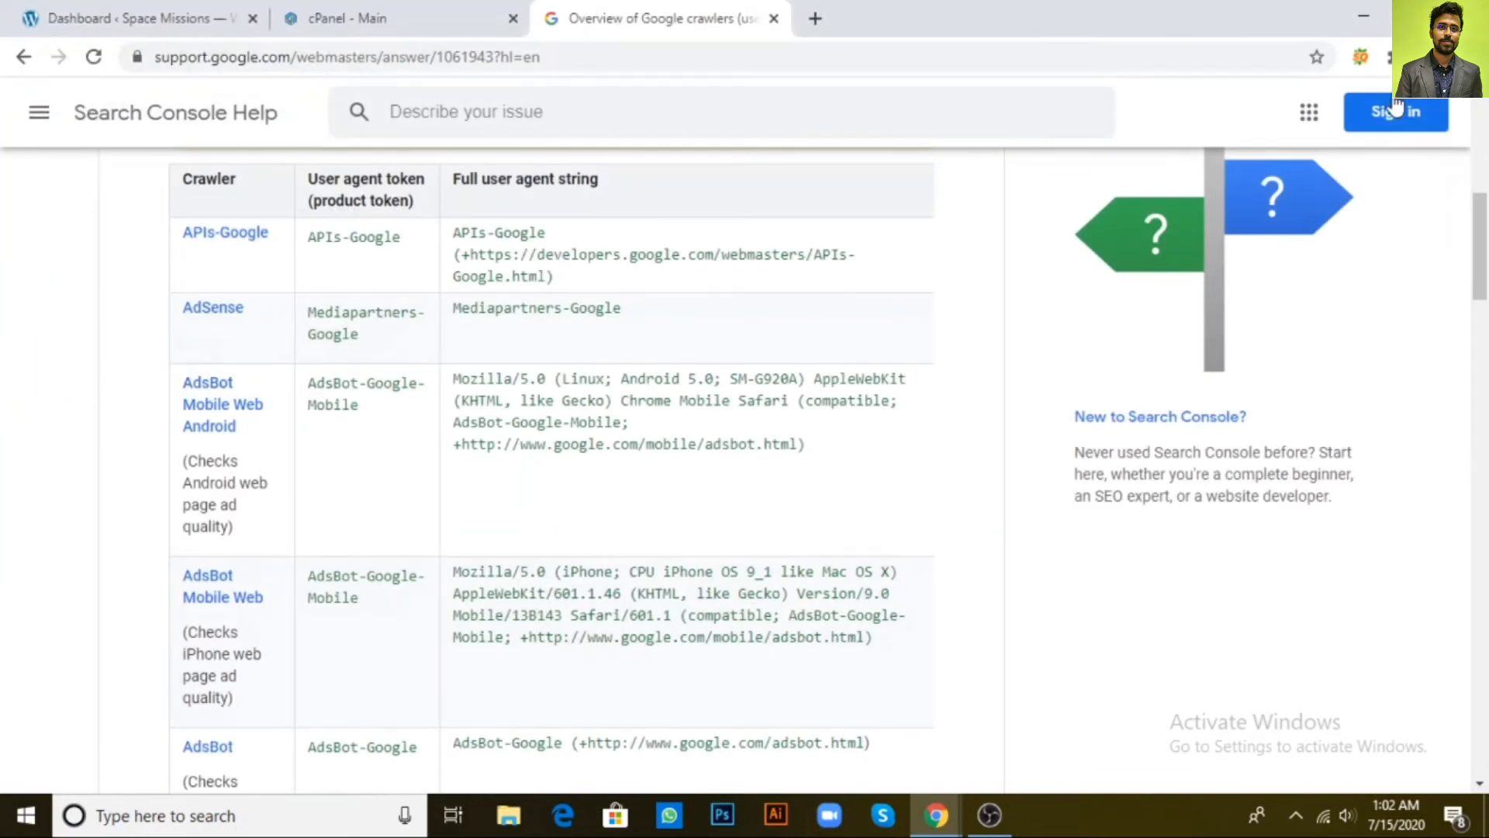
pyautogui.click(1357, 11)
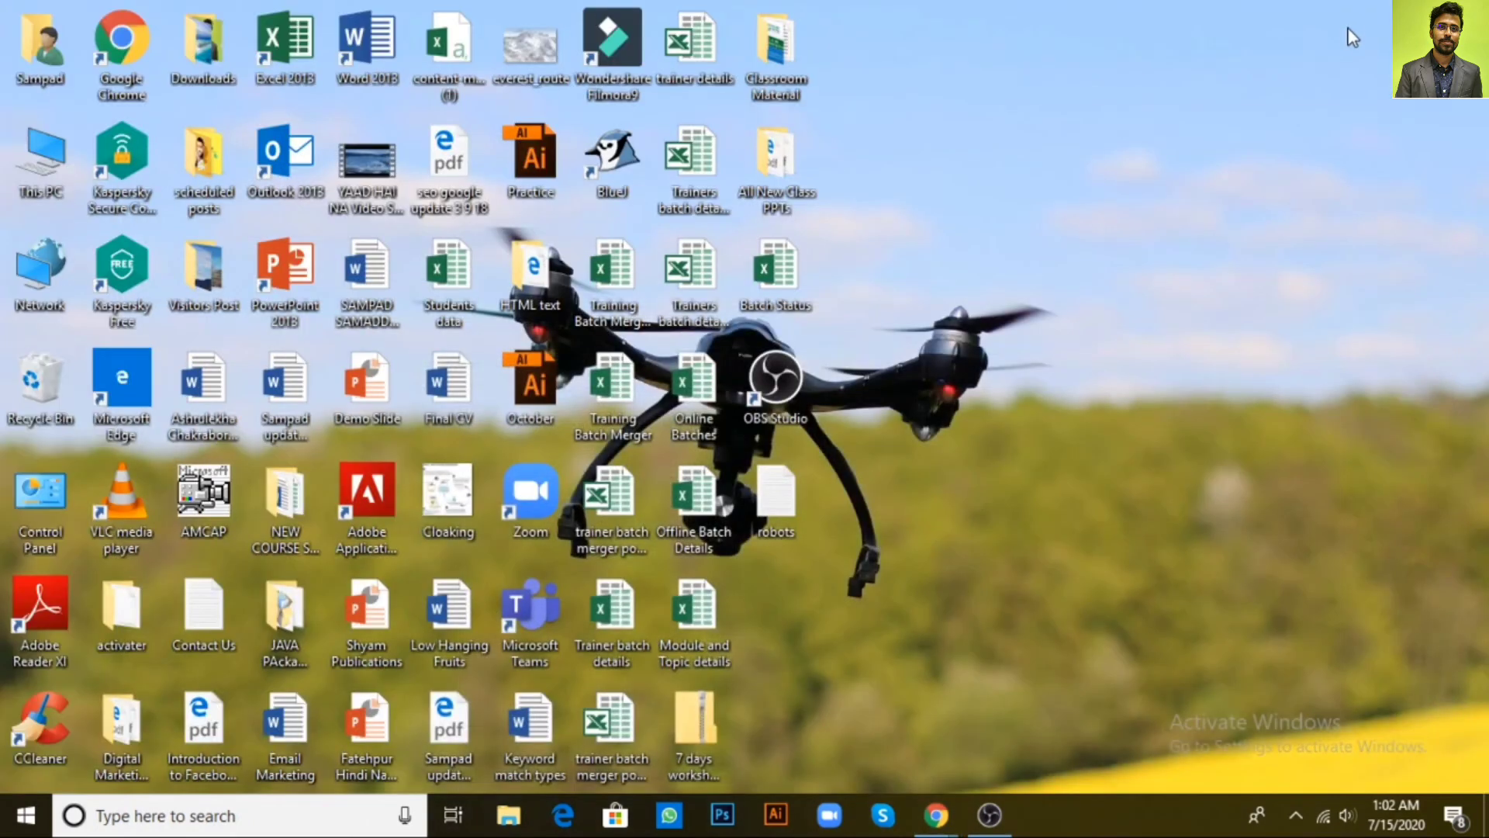
pyautogui.doubleClick(774, 500)
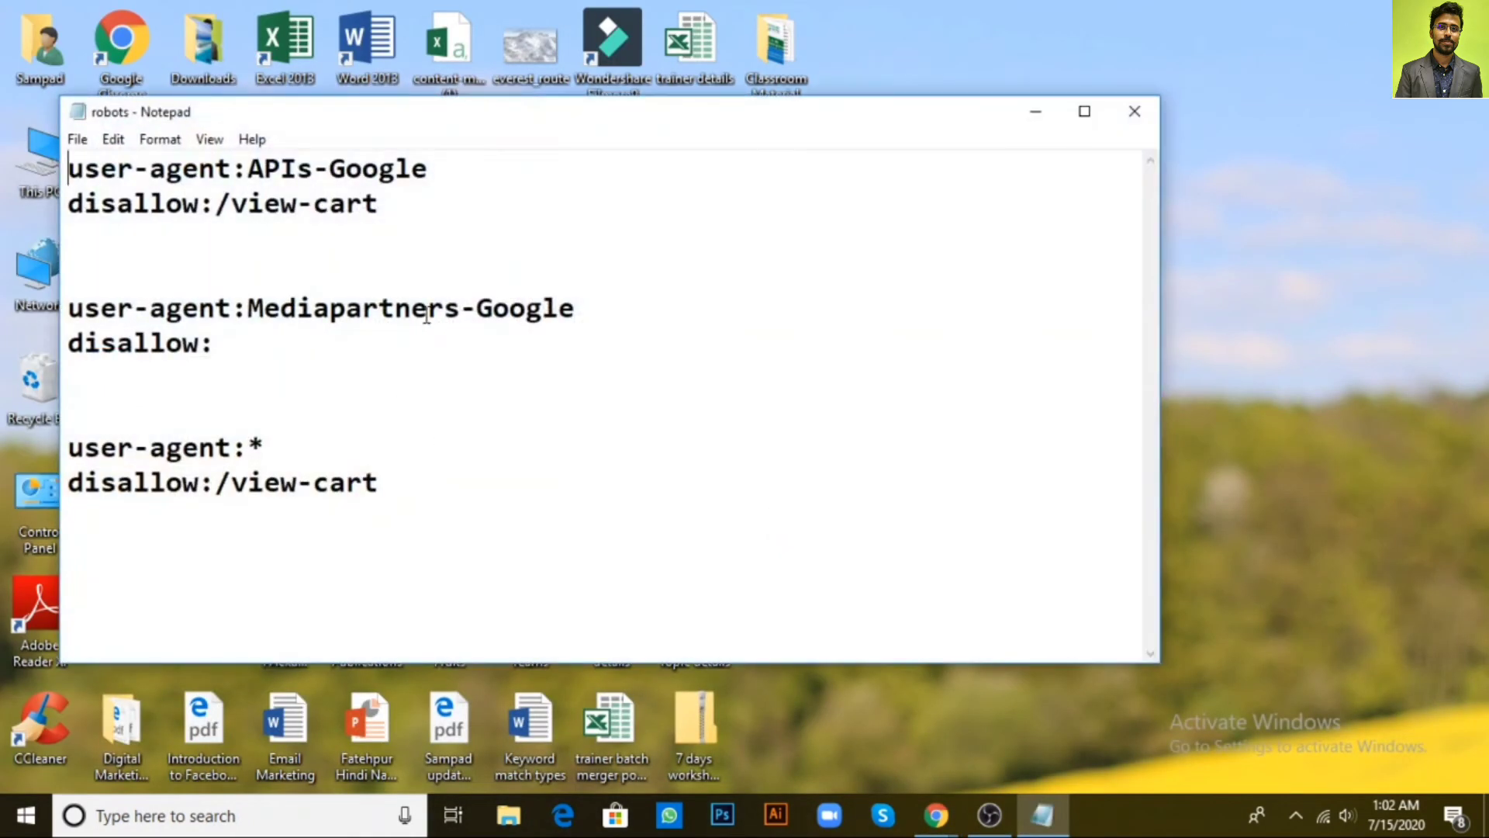
pyautogui.click(1134, 111)
# Step: Switch to cPanel in Chrome and open the spacemissions.online folder in File Manager
pyautogui.moveTo(927, 826)
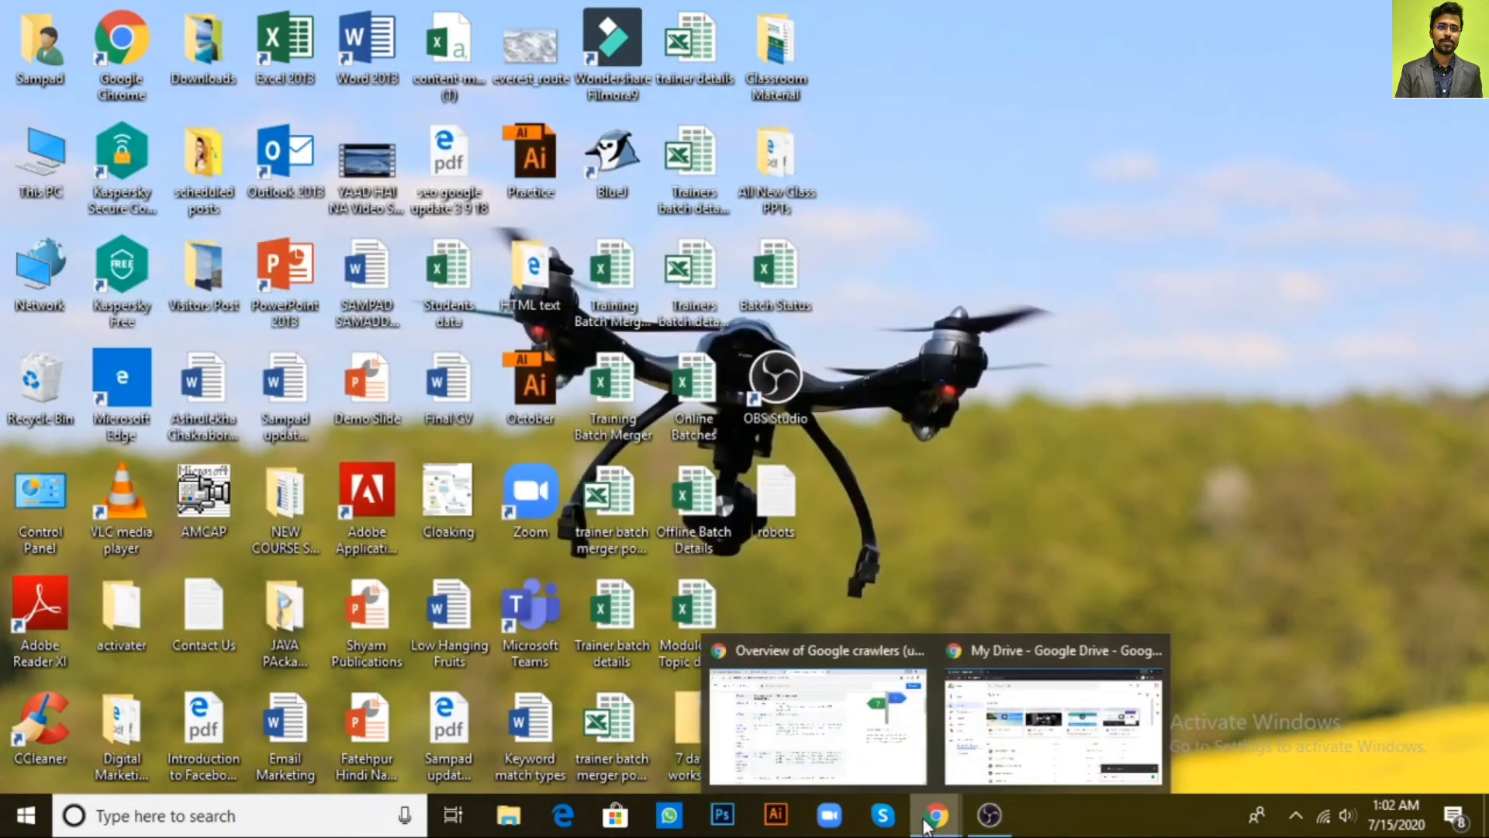
pyautogui.click(836, 723)
pyautogui.click(392, 14)
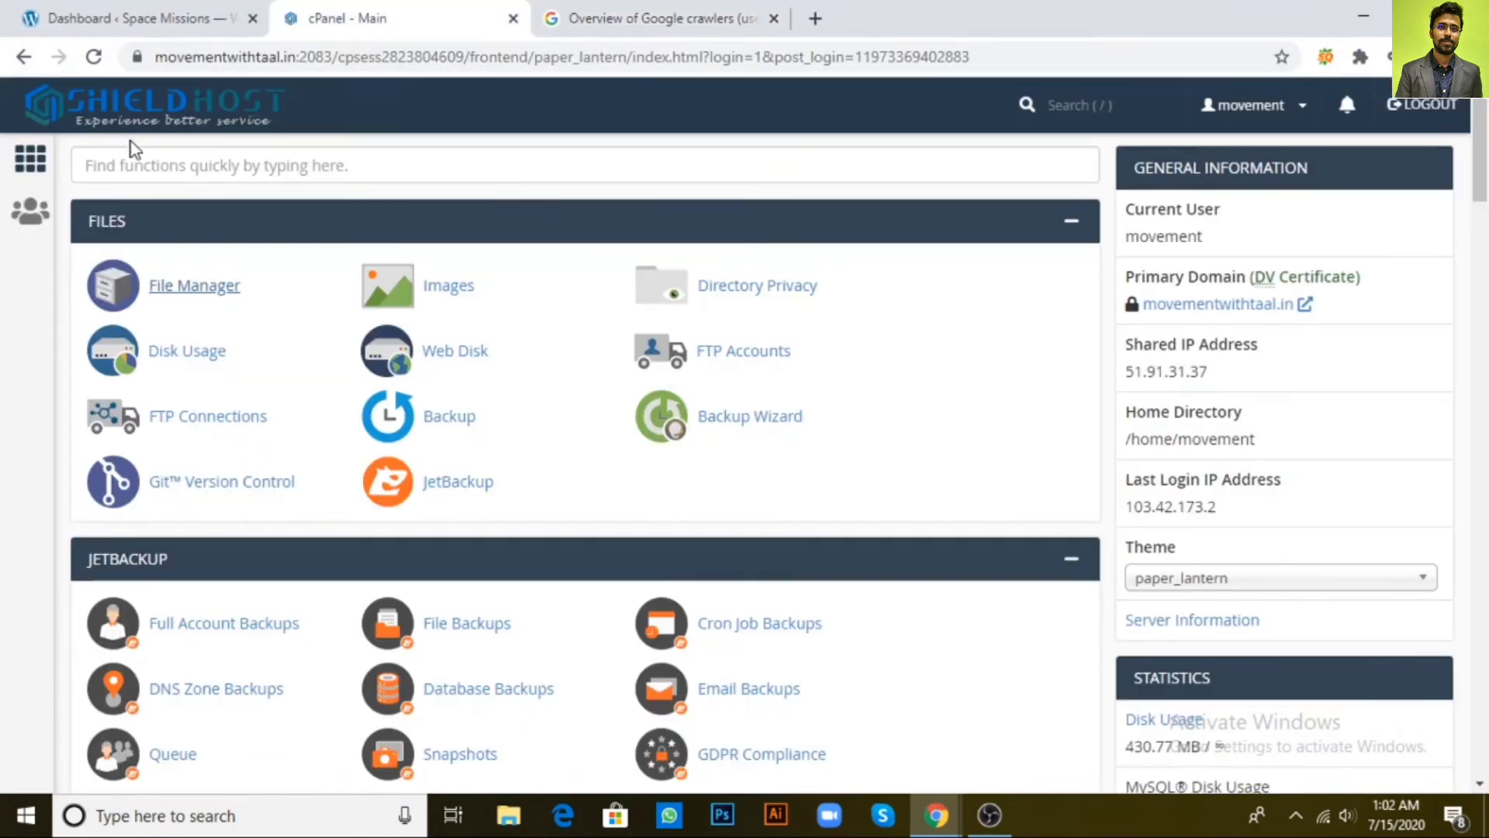
pyautogui.click(175, 286)
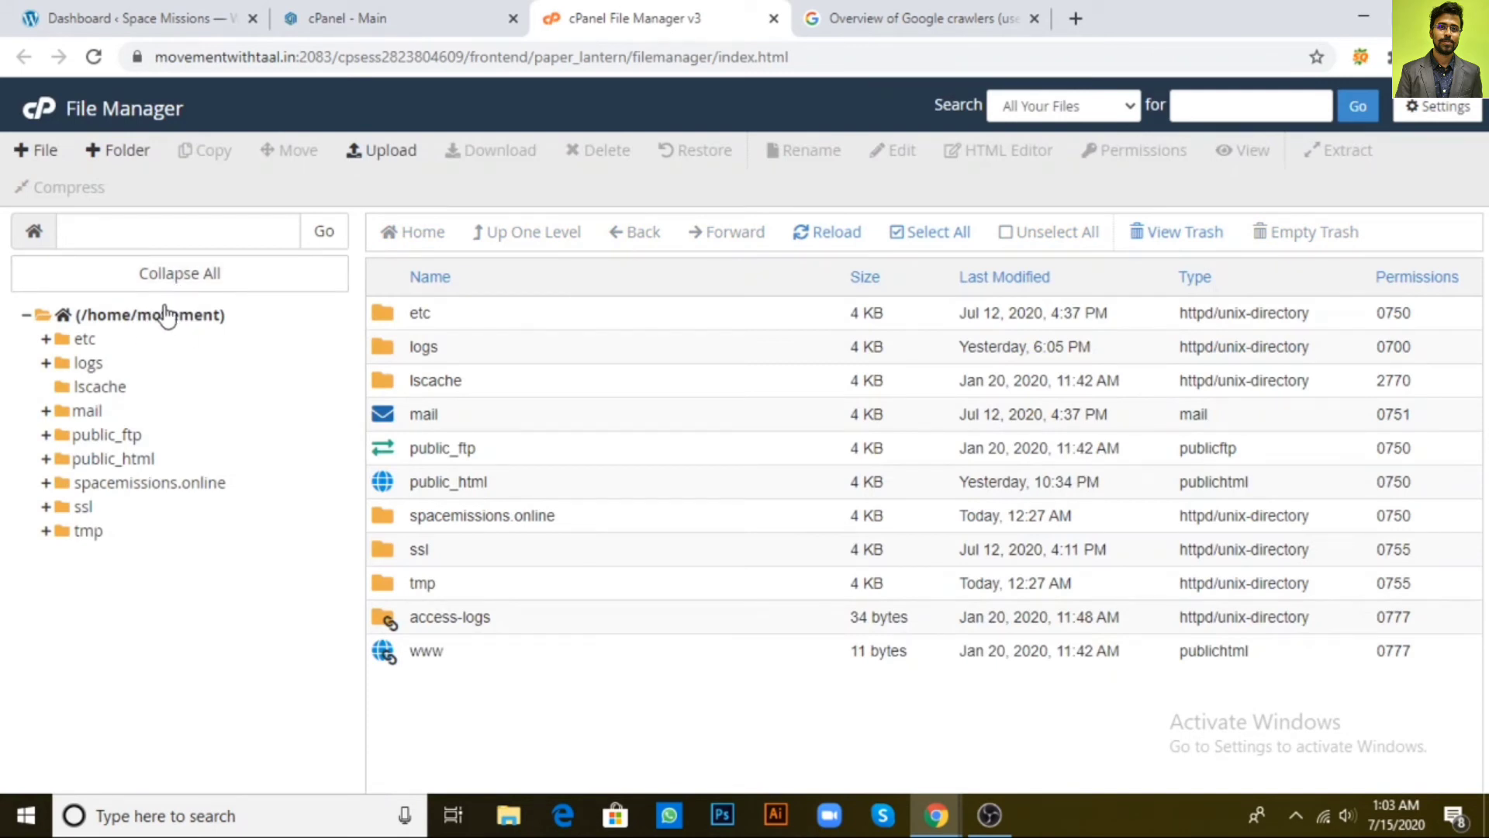
pyautogui.click(140, 459)
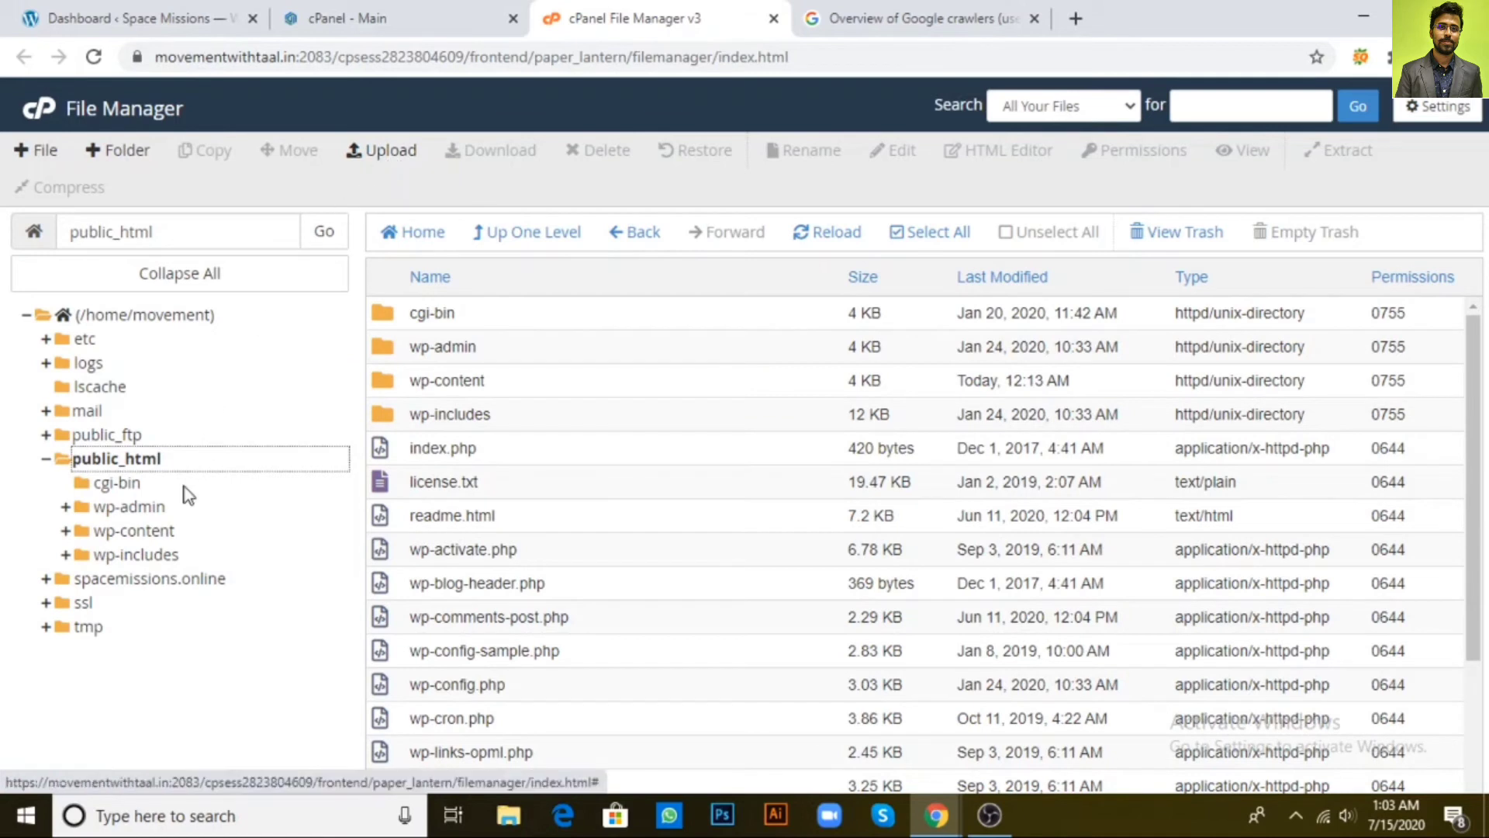
pyautogui.click(183, 588)
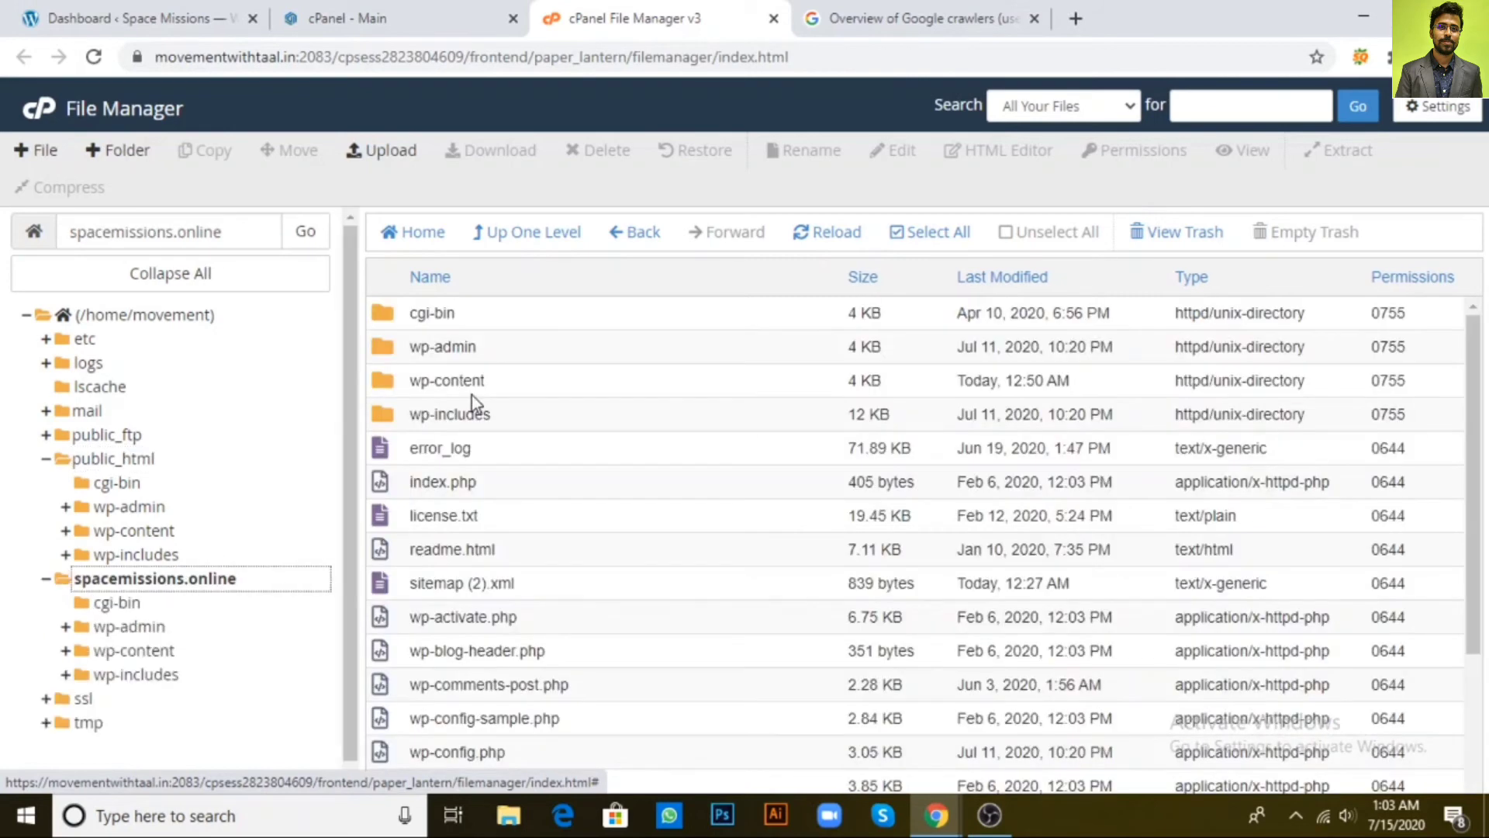
# Step: Upload the robots file from the Desktop to the spacemissions.online folder
pyautogui.click(391, 158)
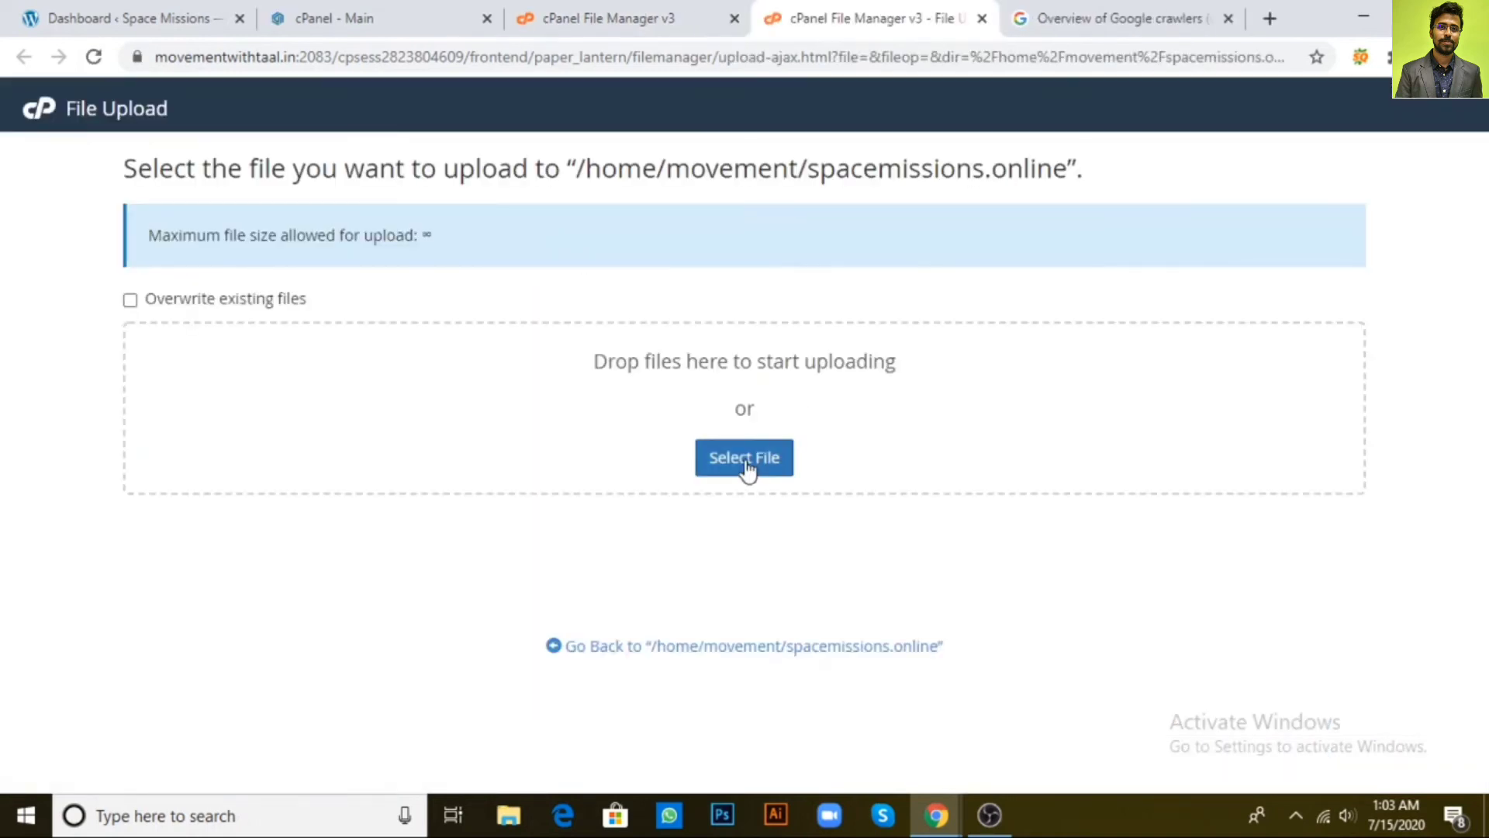
pyautogui.click(741, 458)
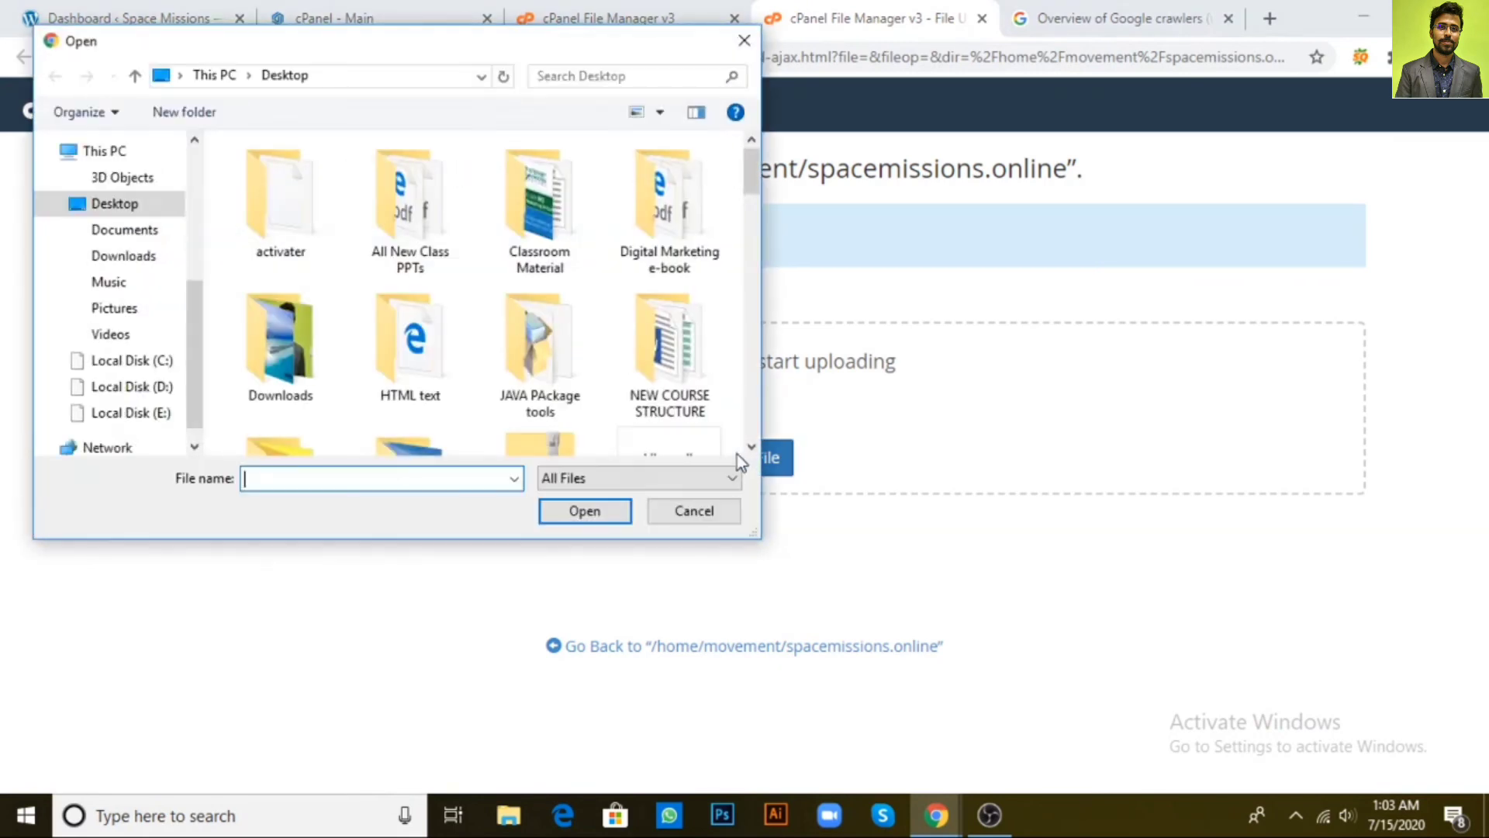
pyautogui.scroll(-2, 323, 288)
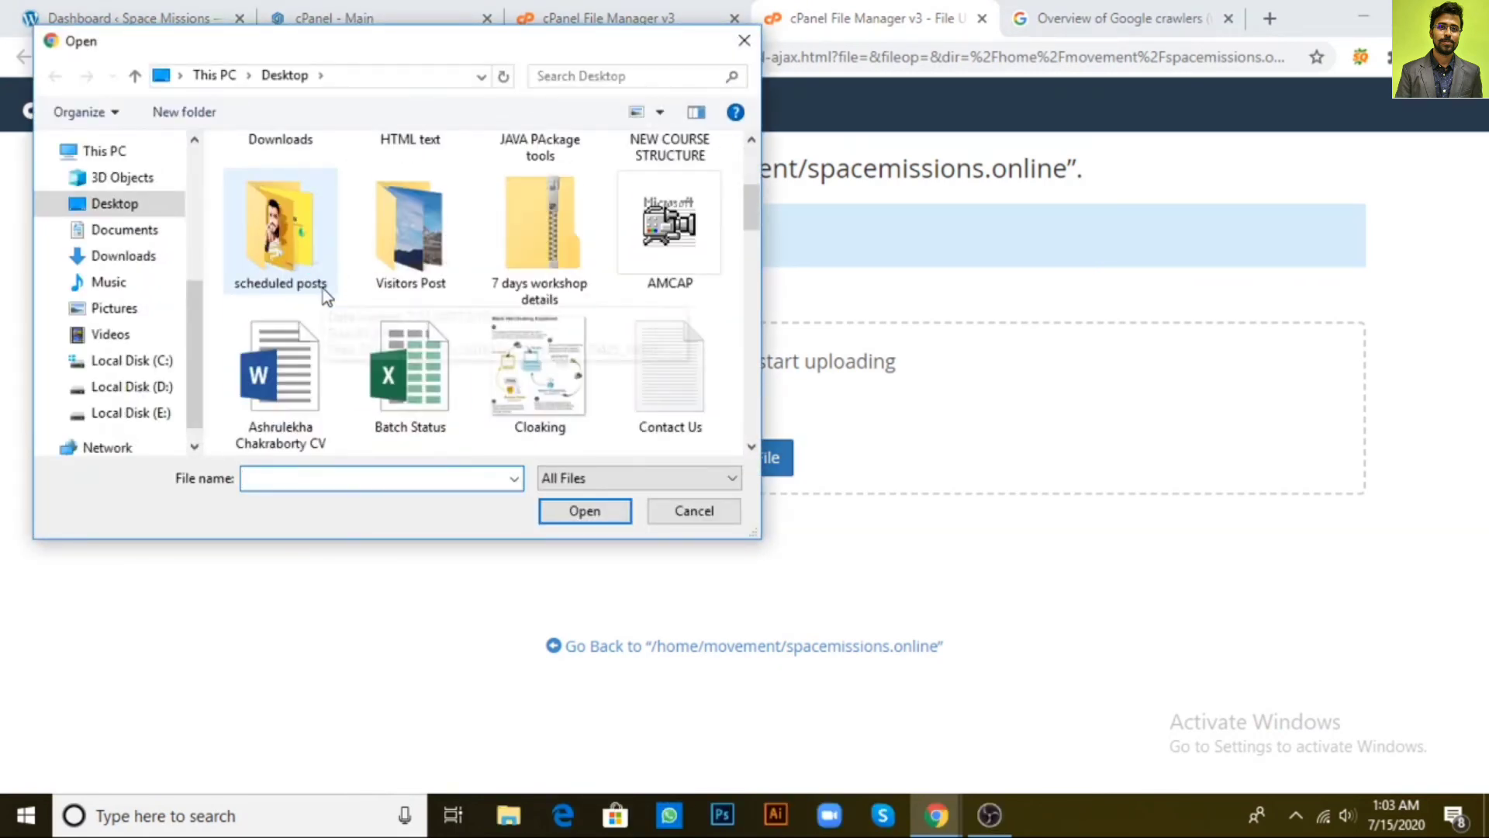
pyautogui.scroll(-3, 323, 291)
pyautogui.click(390, 196)
pyautogui.press('r')
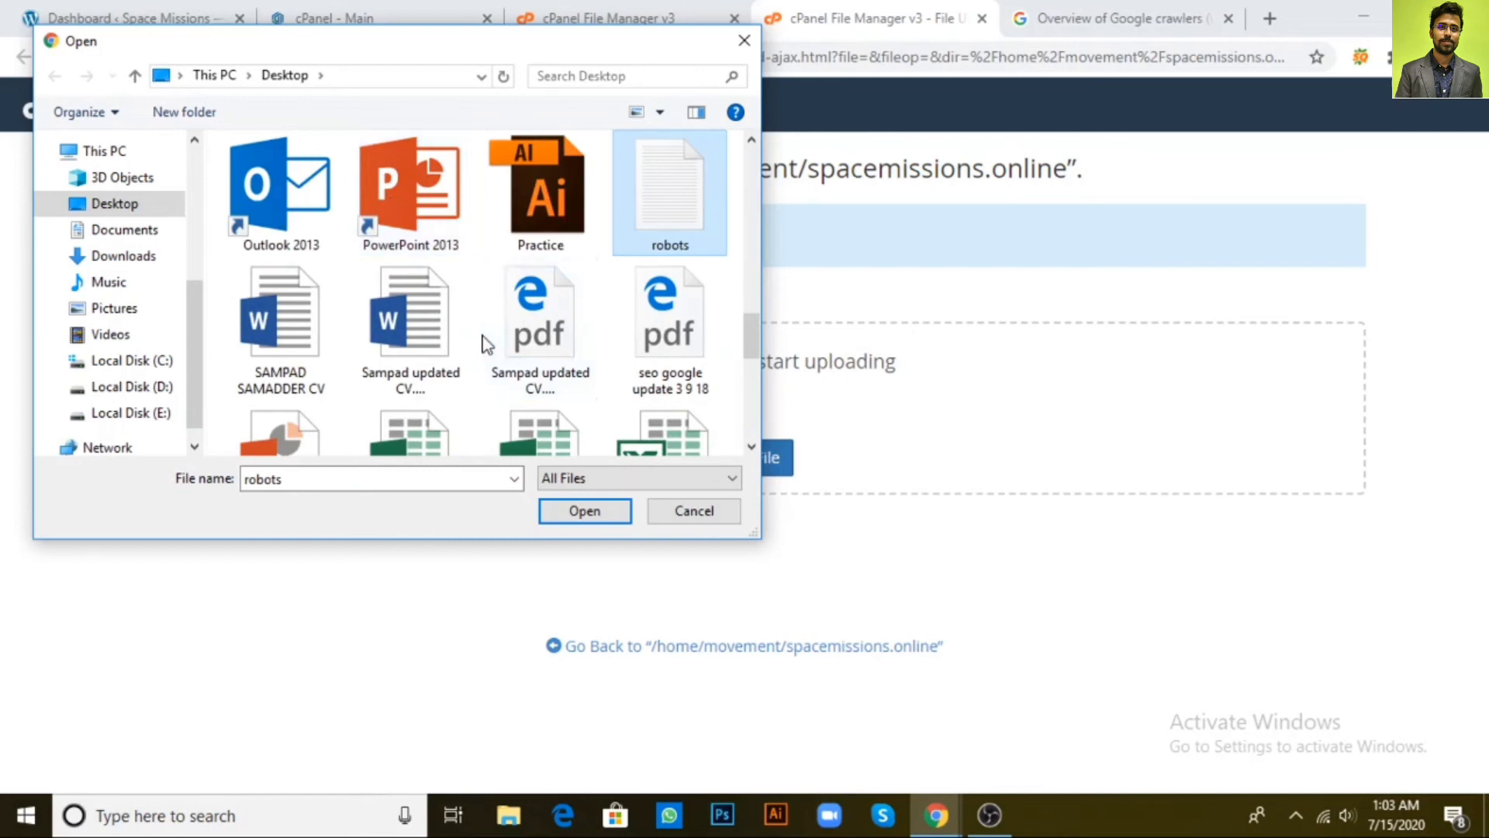
pyautogui.click(583, 510)
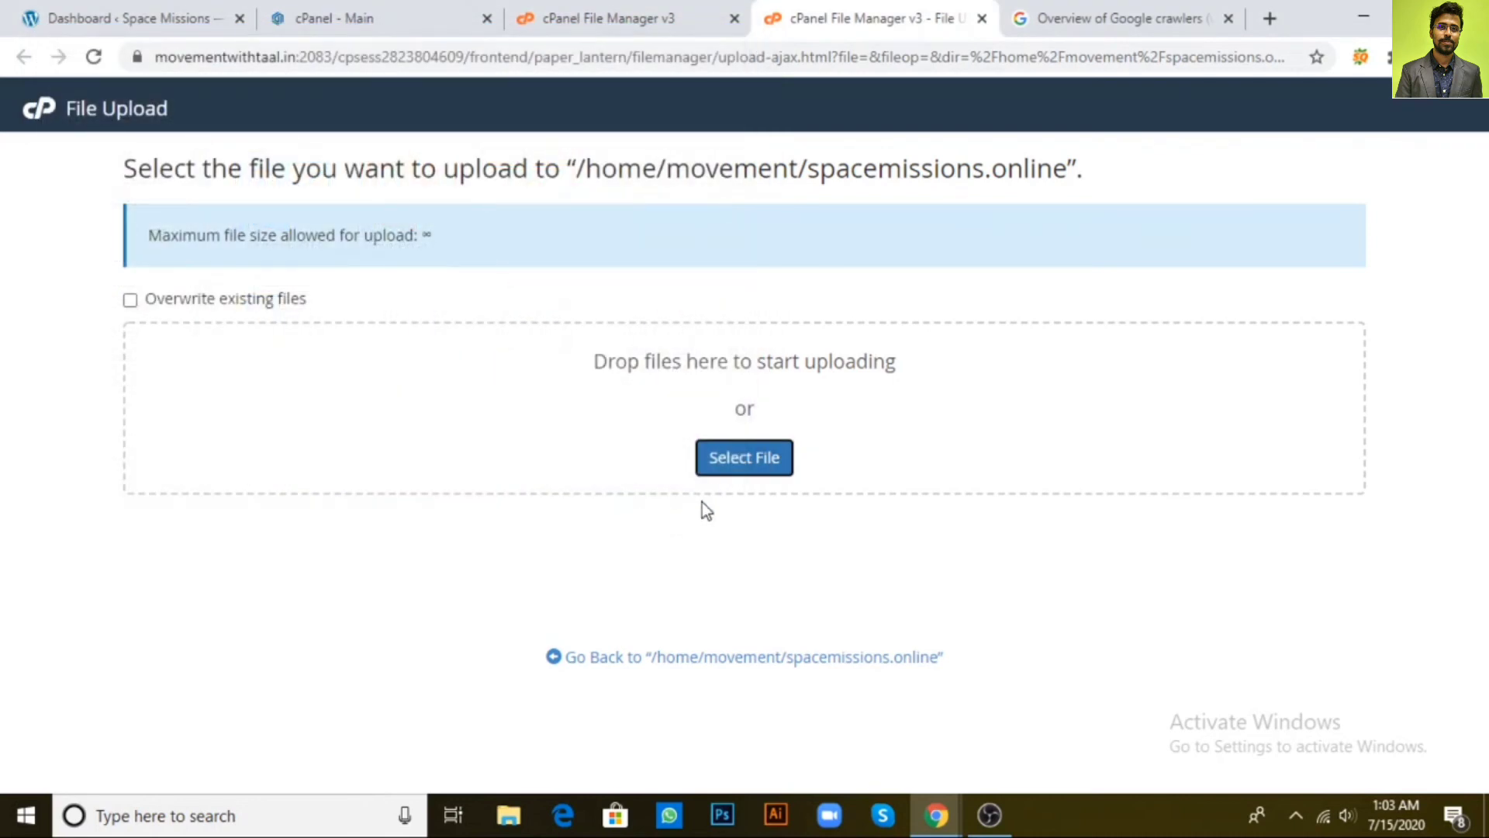